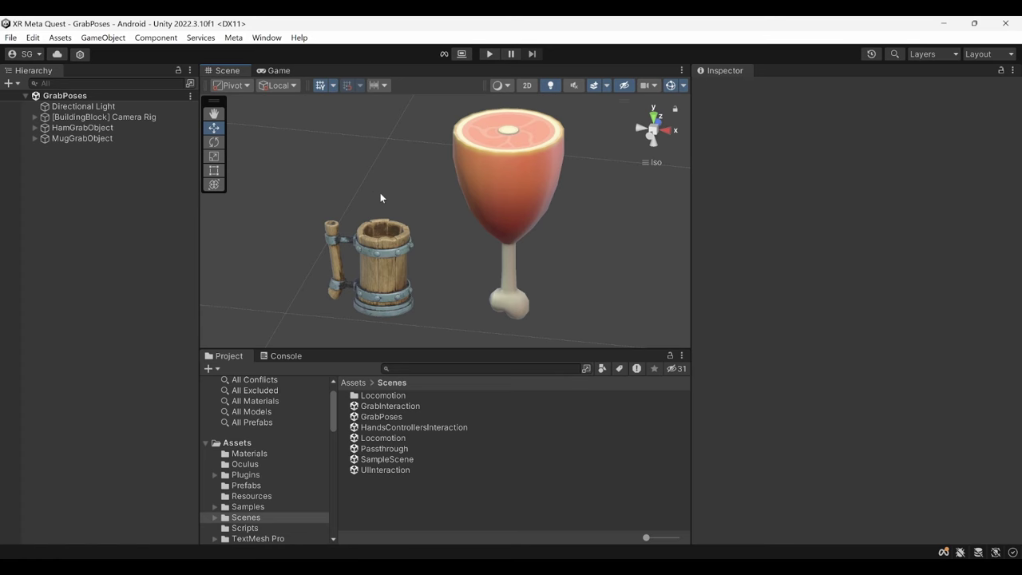
Create a new Basic (Built-in) scene and delete its Main Camera
click(12, 38)
click(24, 50)
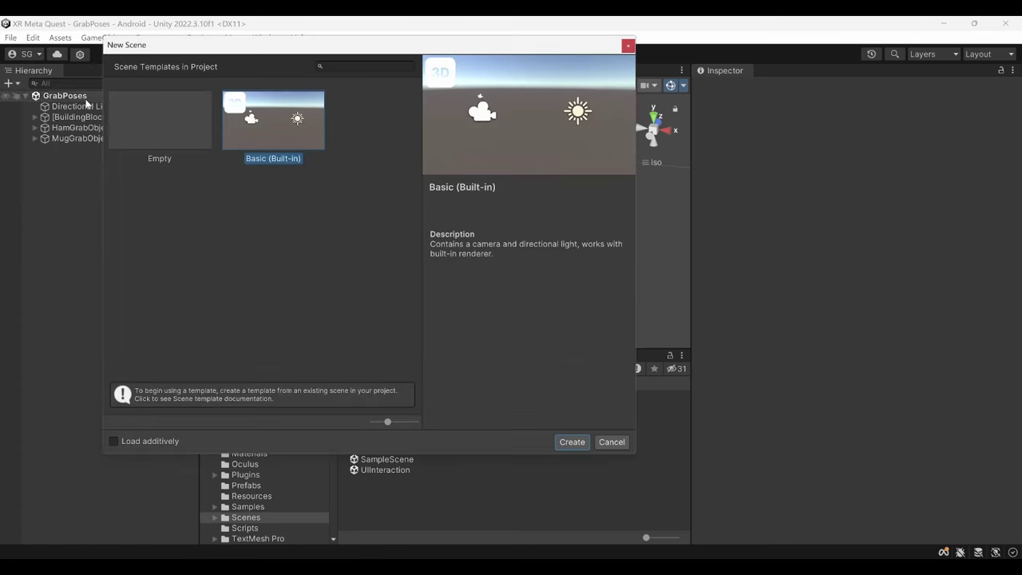
click(570, 442)
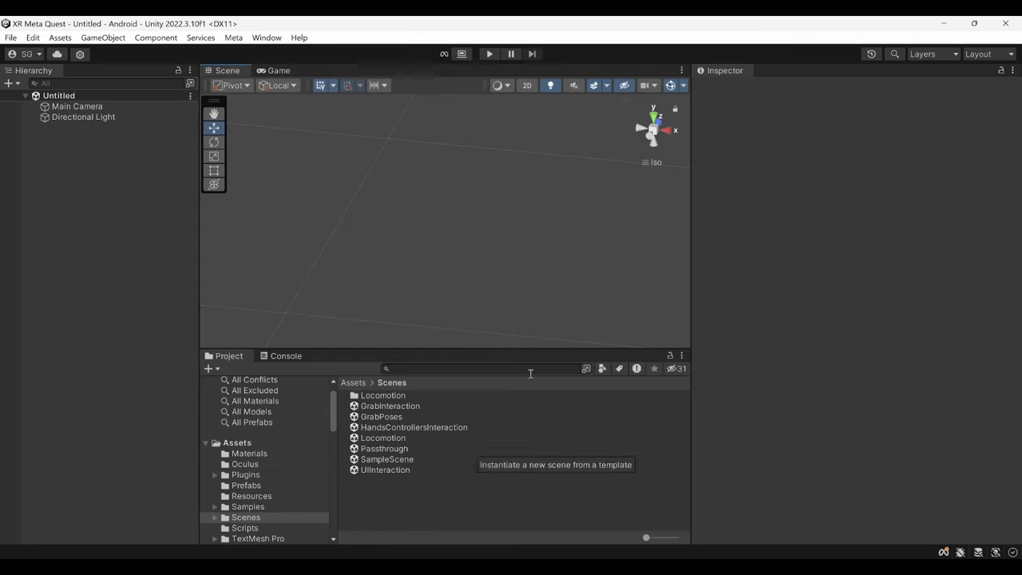
click(134, 109)
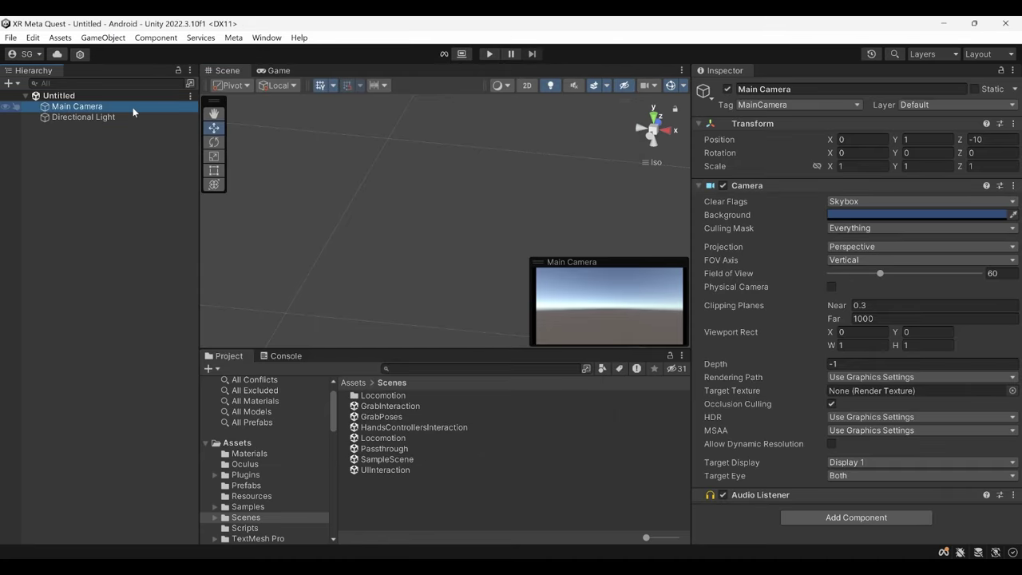
key(Delete)
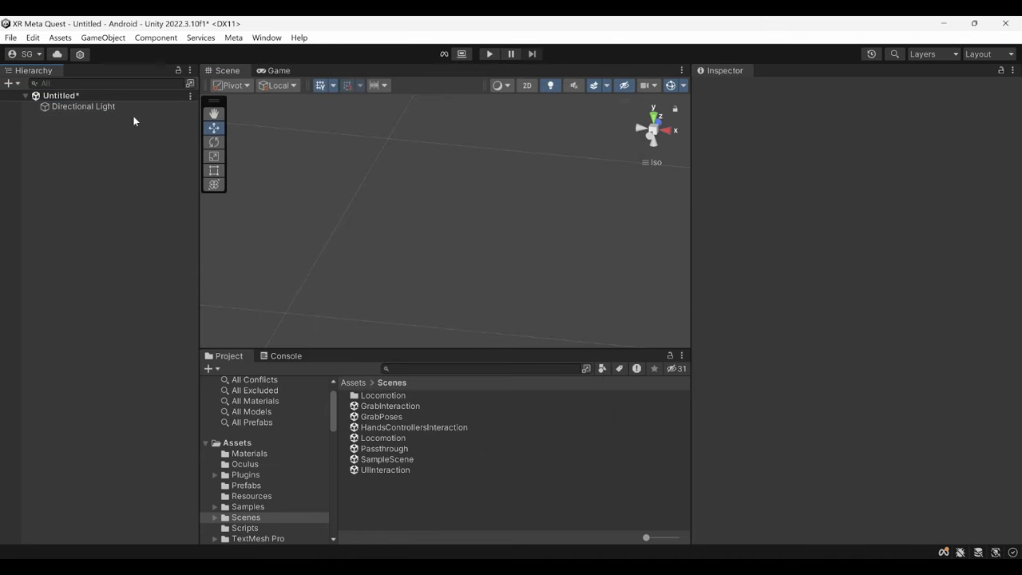
Save the scene as SnapInteraction in the Assets/Scenes folder
key(ctrl+s)
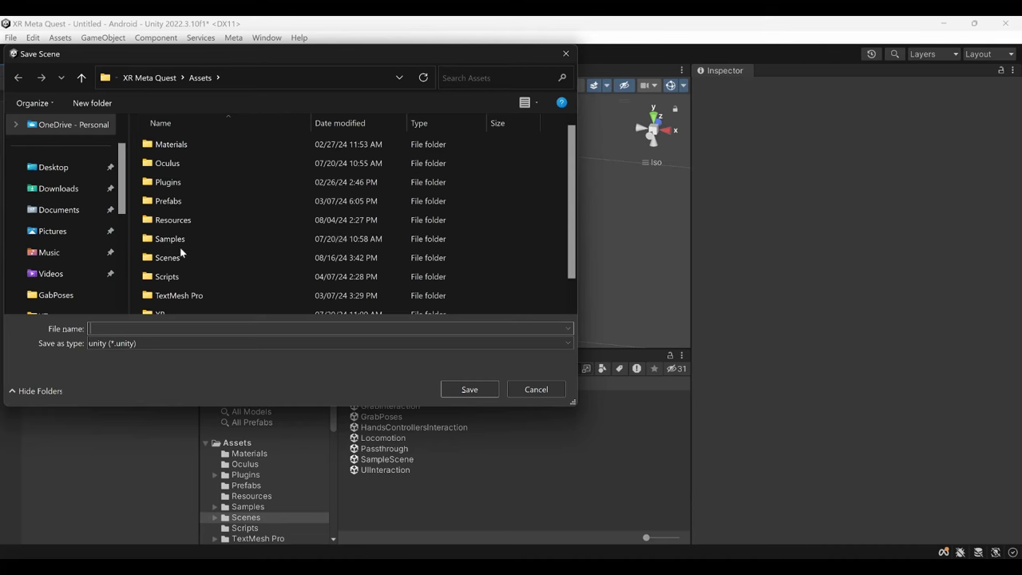
double_click(167, 257)
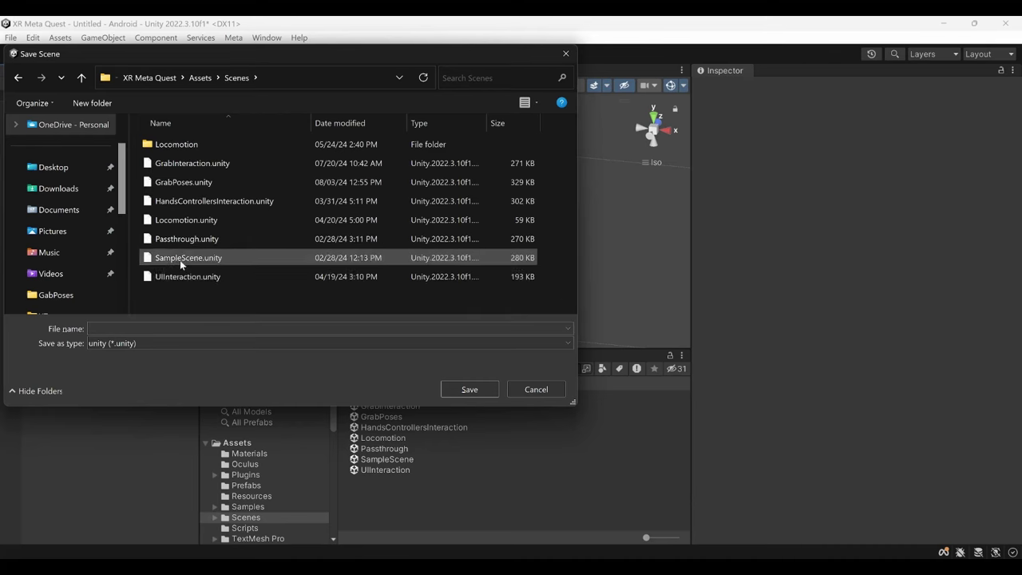
click(183, 327)
text(Snap)
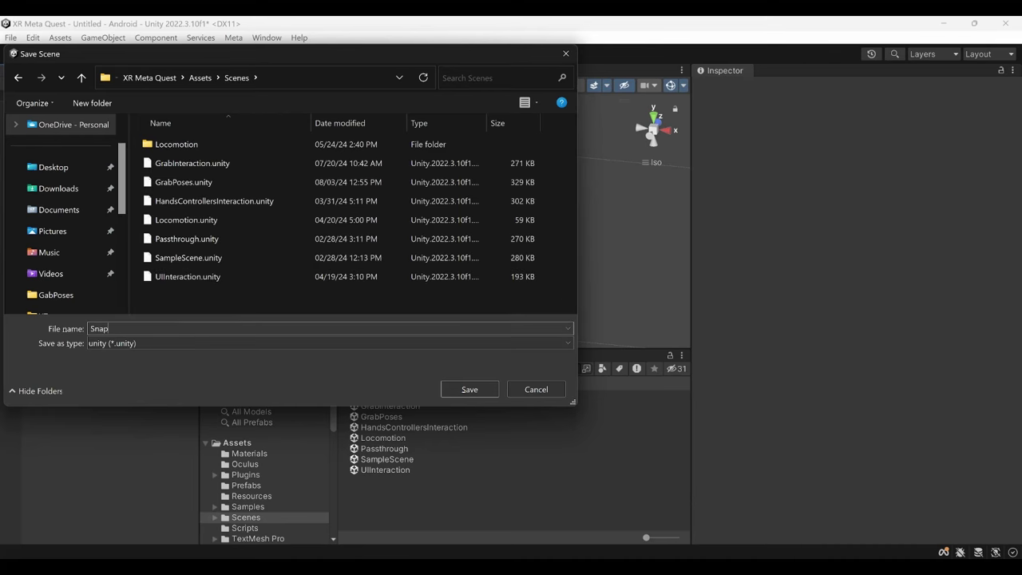
text(Interaction)
click(471, 388)
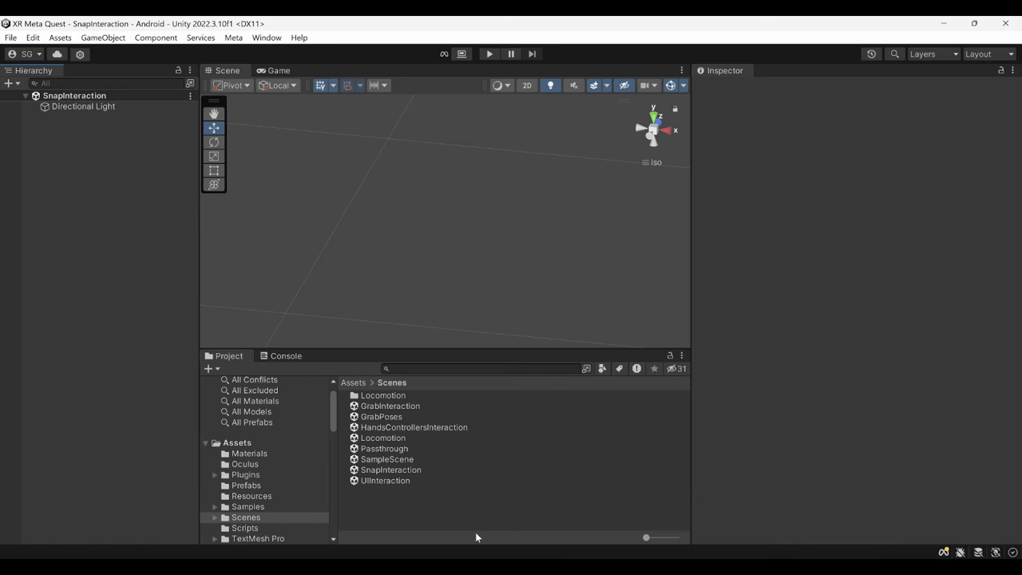
Find the OVRCameraRigInteraction prefab across all assets and drag it into the Hierarchy
click(446, 369)
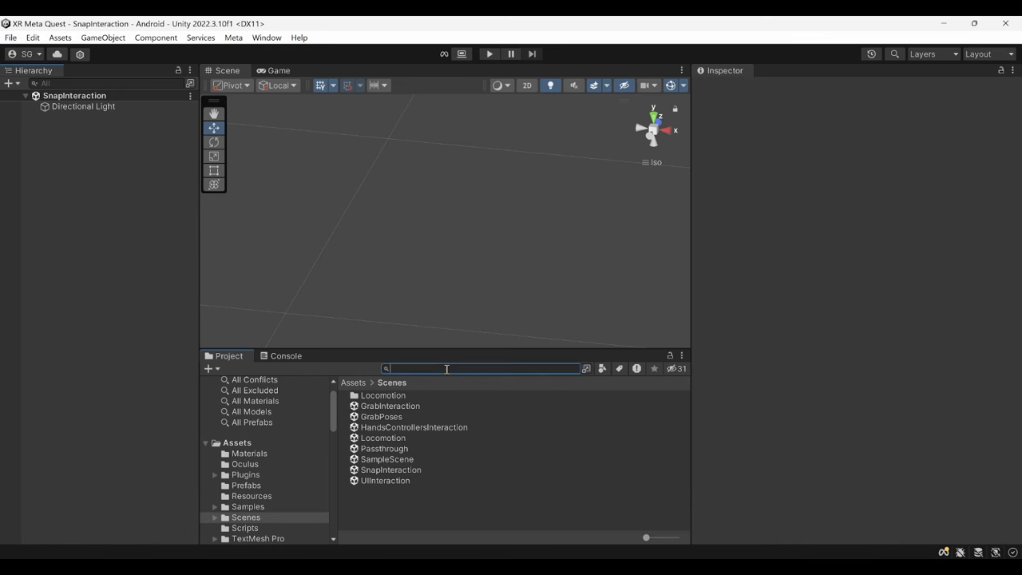
text(OVRCamer)
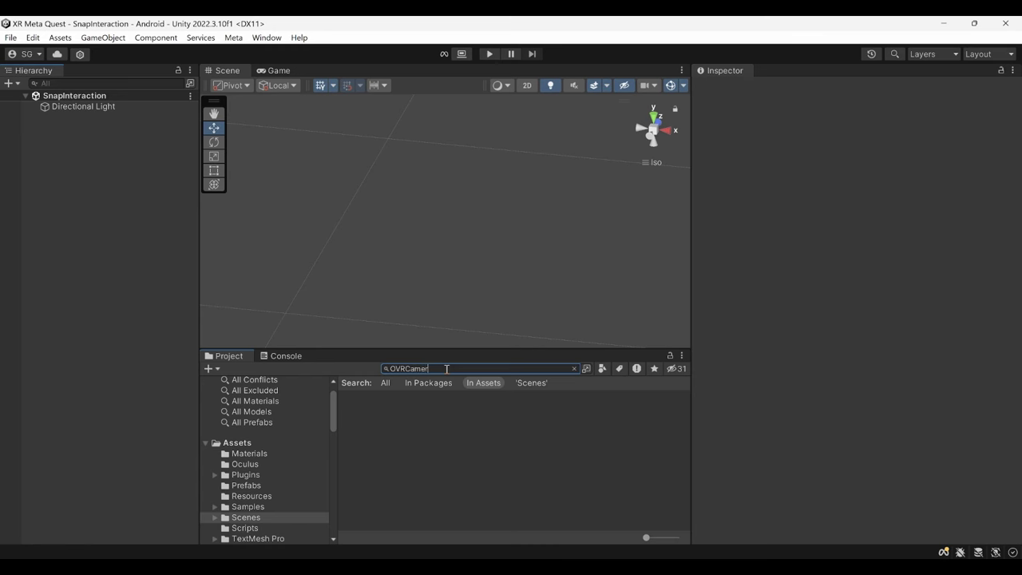
text(aRigInt)
text(eraction)
click(386, 383)
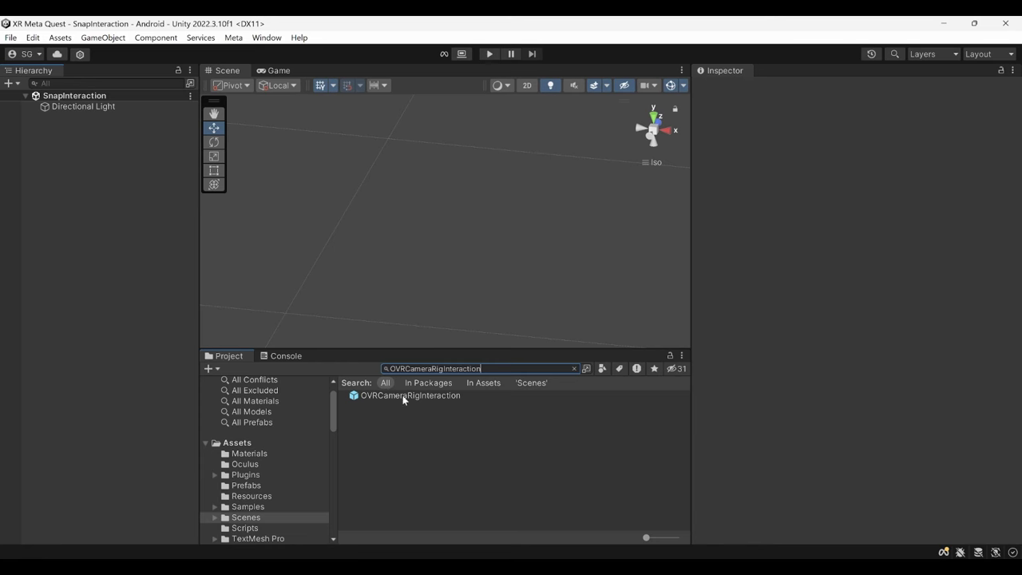
mouse_move(403, 399)
mouse_down()
mouse_move(110, 179)
mouse_move(102, 153)
mouse_up()
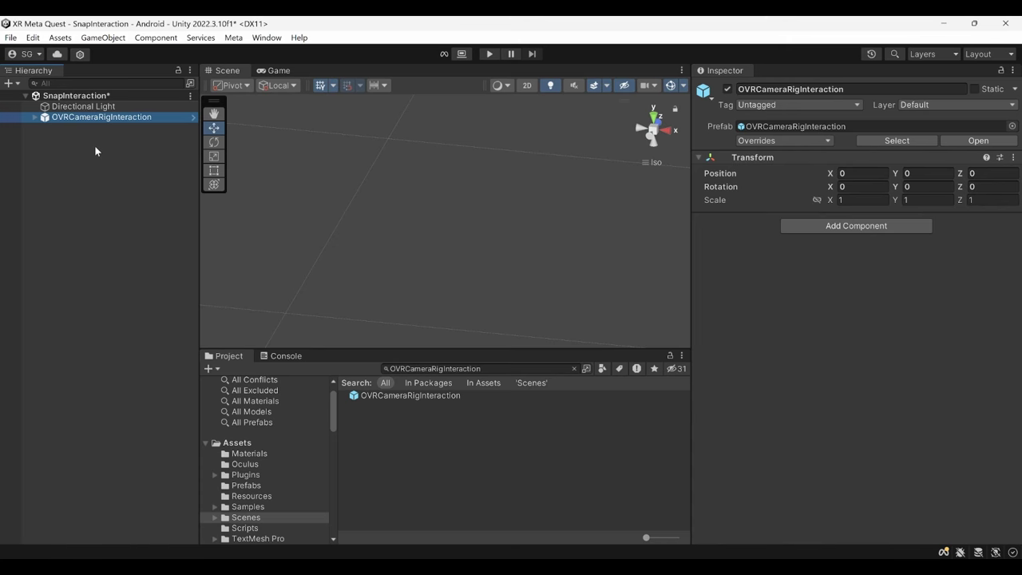
Add a 3D Cube and position it at 0, 1.25, 0.35
right_click(95, 145)
mouse_move(140, 356)
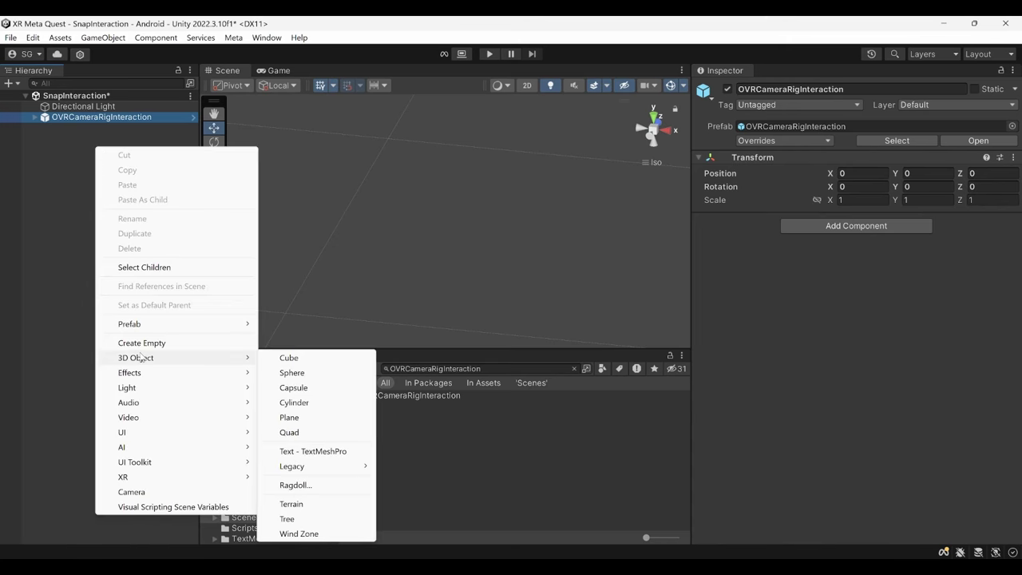
click(291, 359)
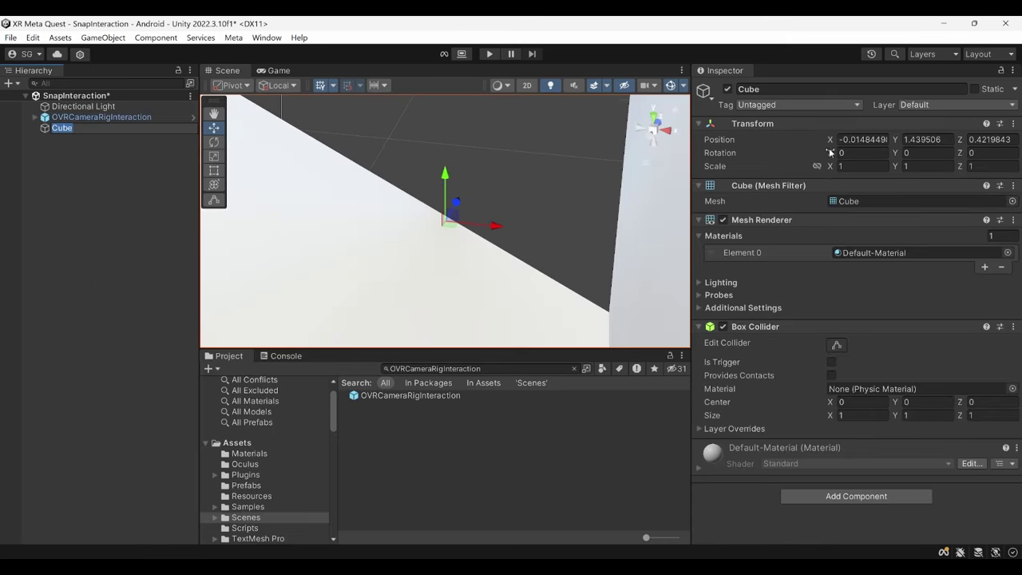
click(862, 140)
text(0)
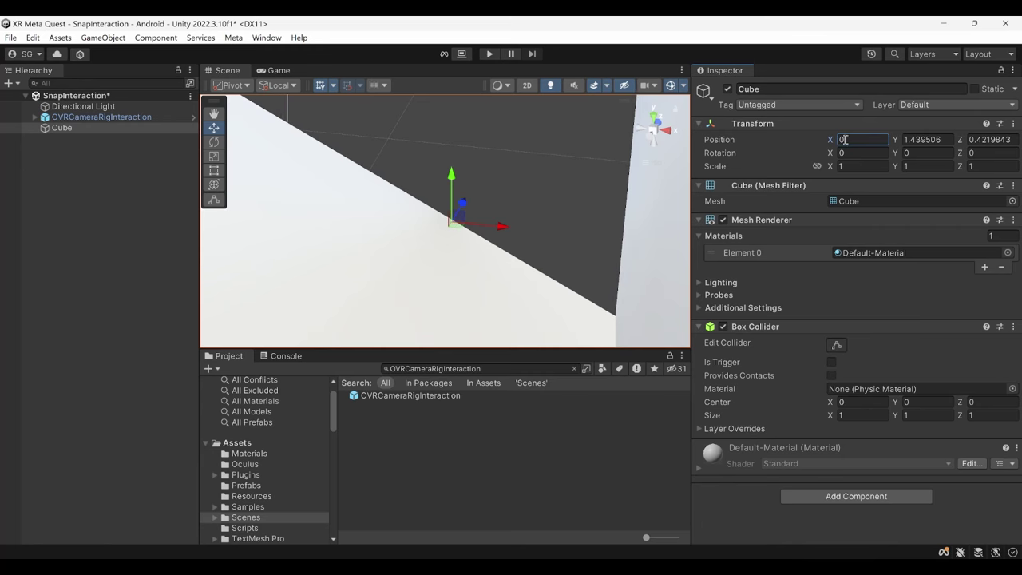
click(920, 140)
text(1.)
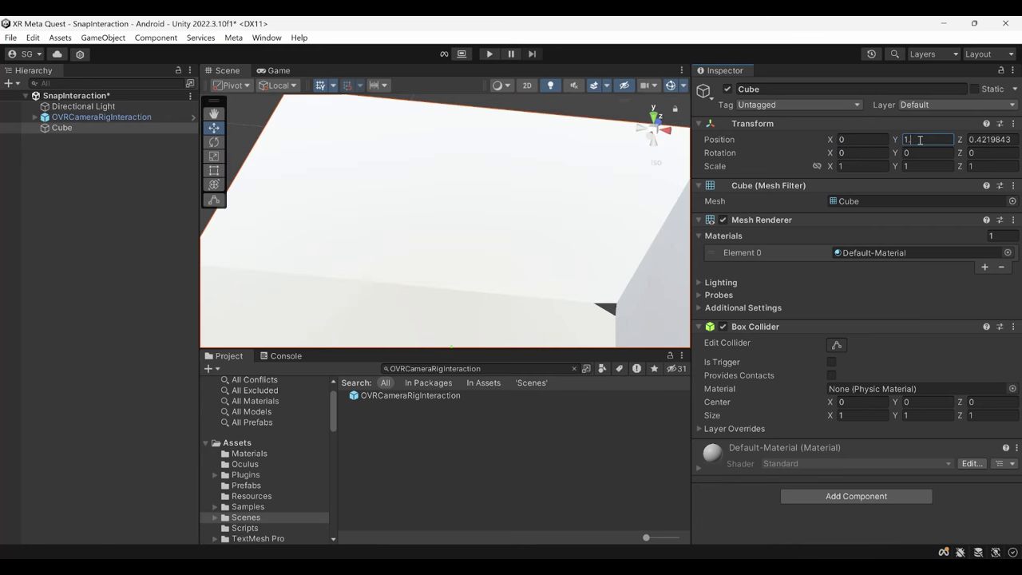
text(25)
click(971, 140)
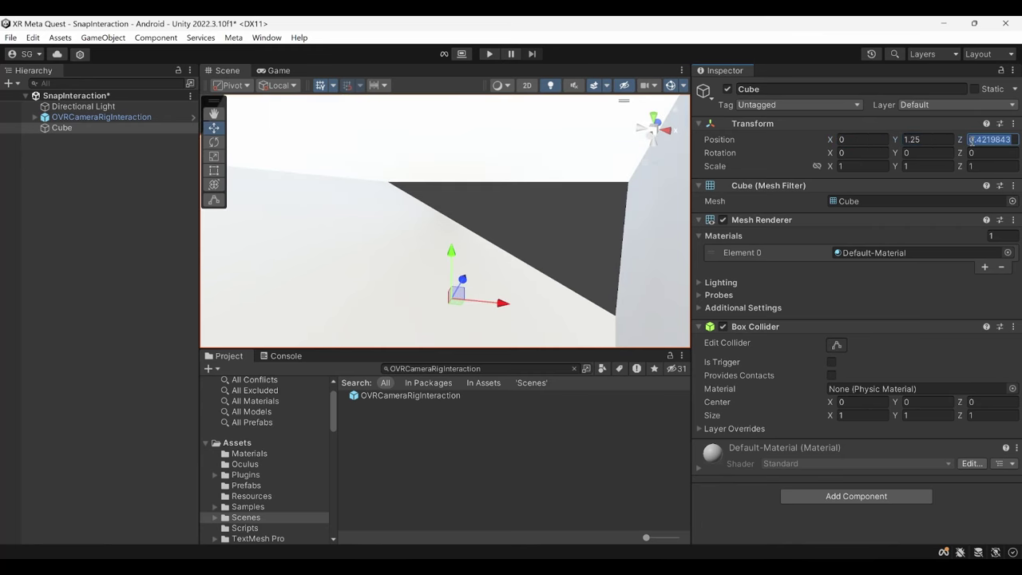
text(0.35)
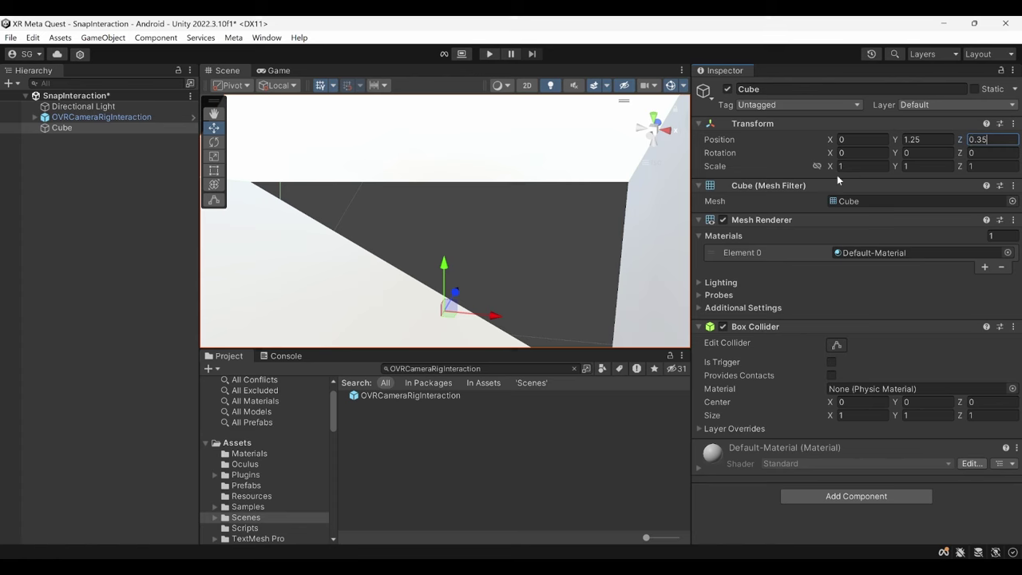
Scale the Cube to 0.15 on X, Y and Z
click(860, 166)
text(0.15)
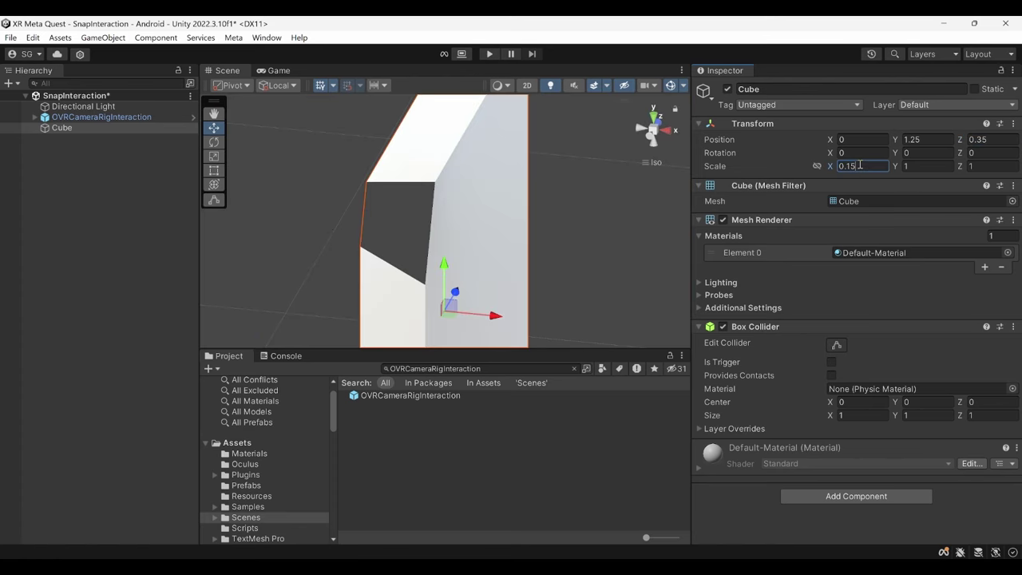
click(910, 166)
text(0)
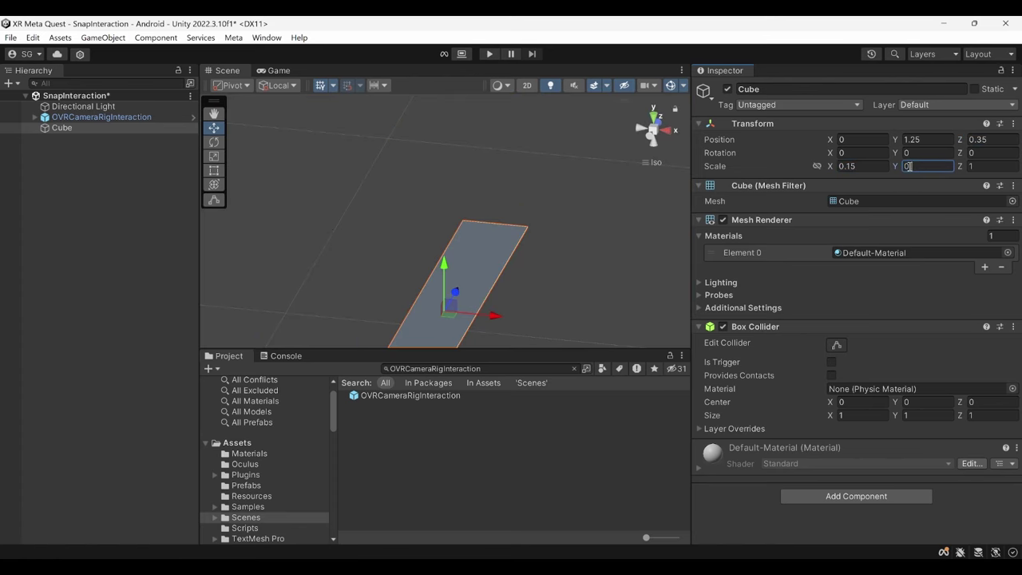
text(.15)
click(982, 166)
text(0.15)
key(Return)
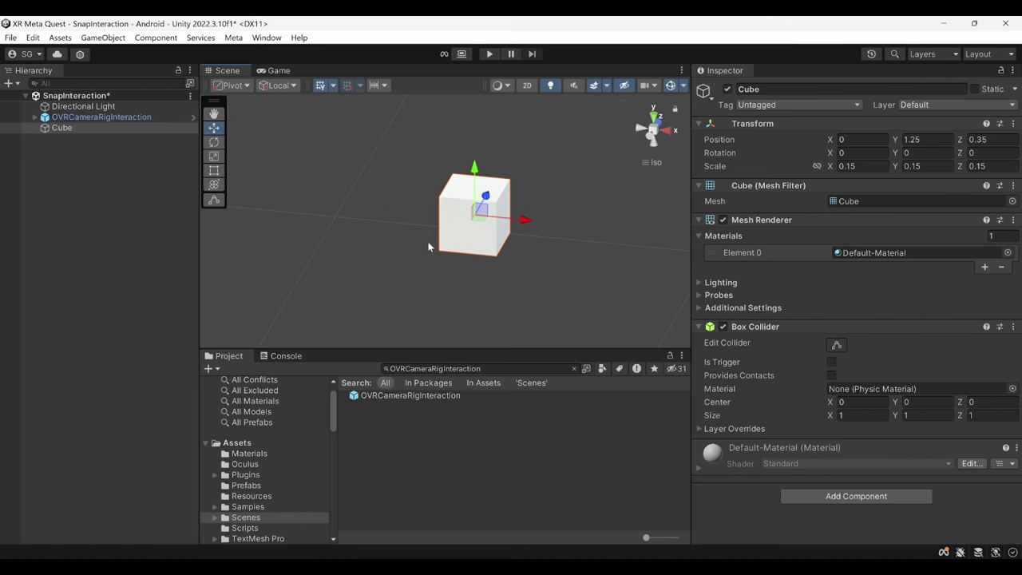
Add hand grab interaction to the Cube, including the required Rigidbody
click(76, 129)
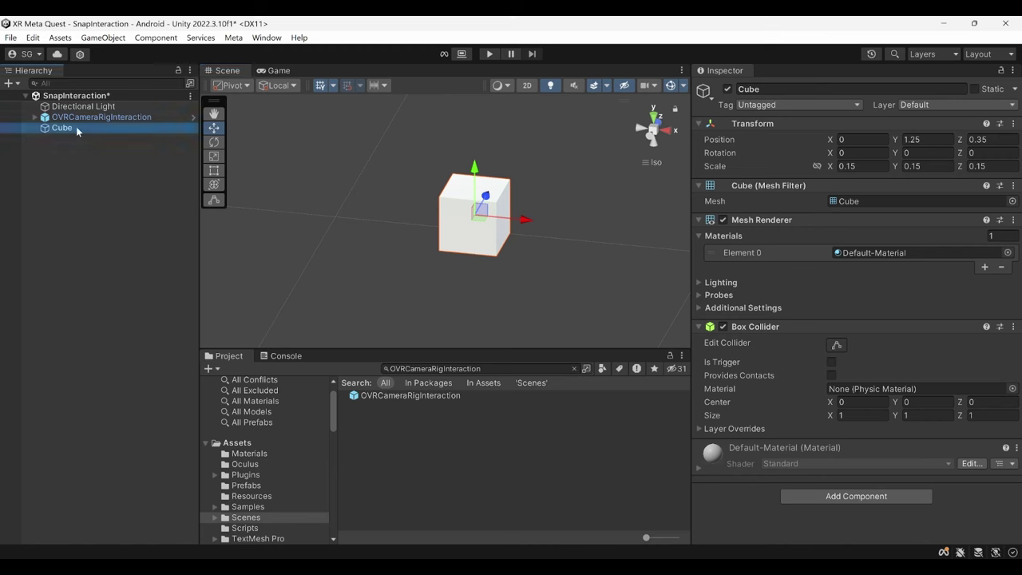
right_click(77, 128)
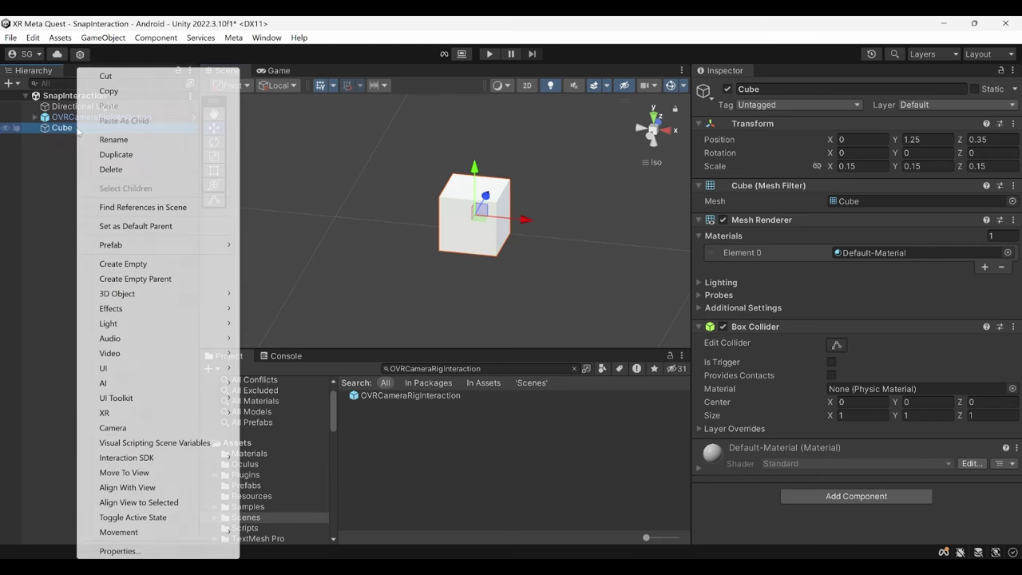
mouse_move(170, 458)
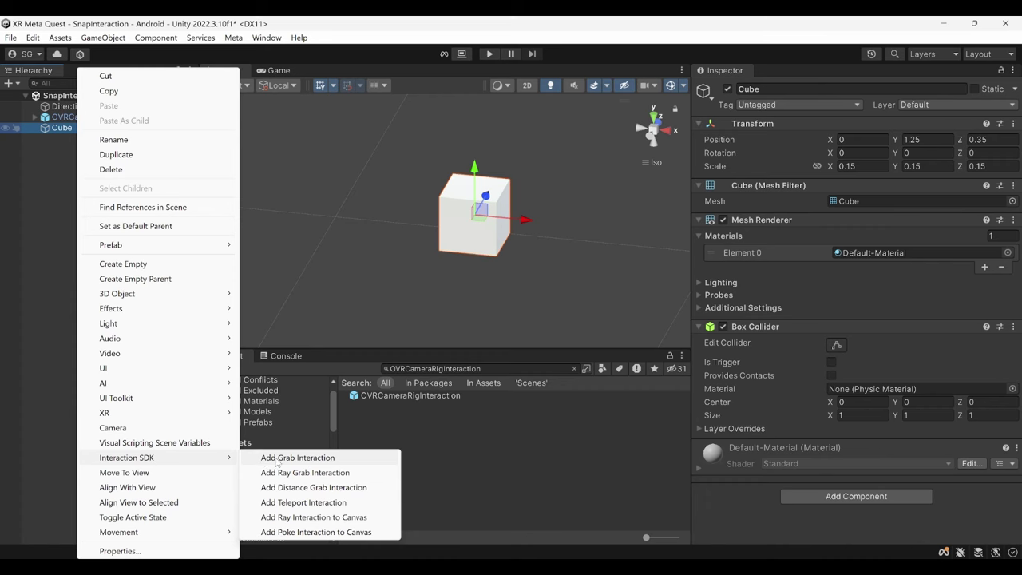
click(278, 463)
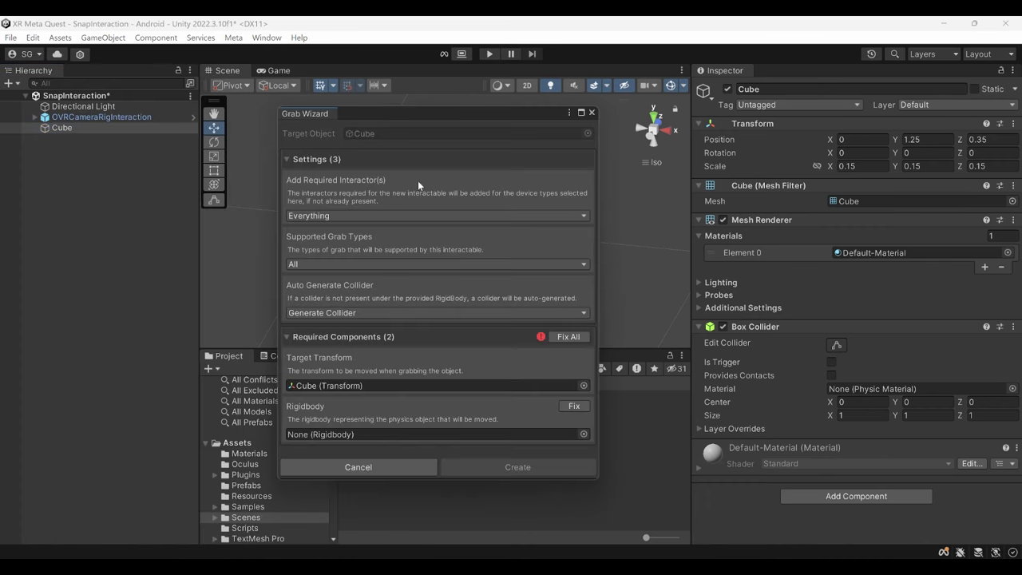
click(567, 338)
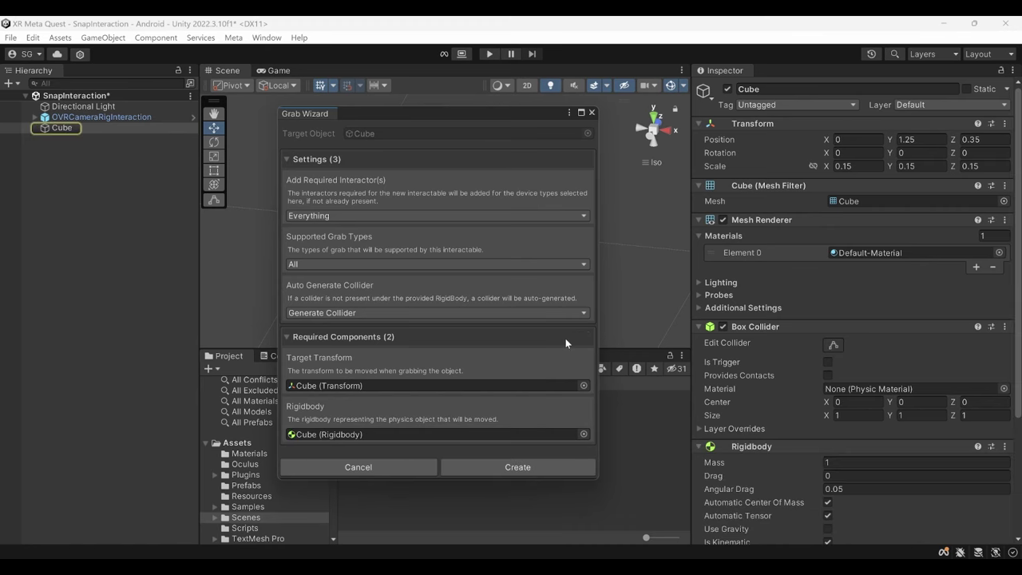
click(534, 467)
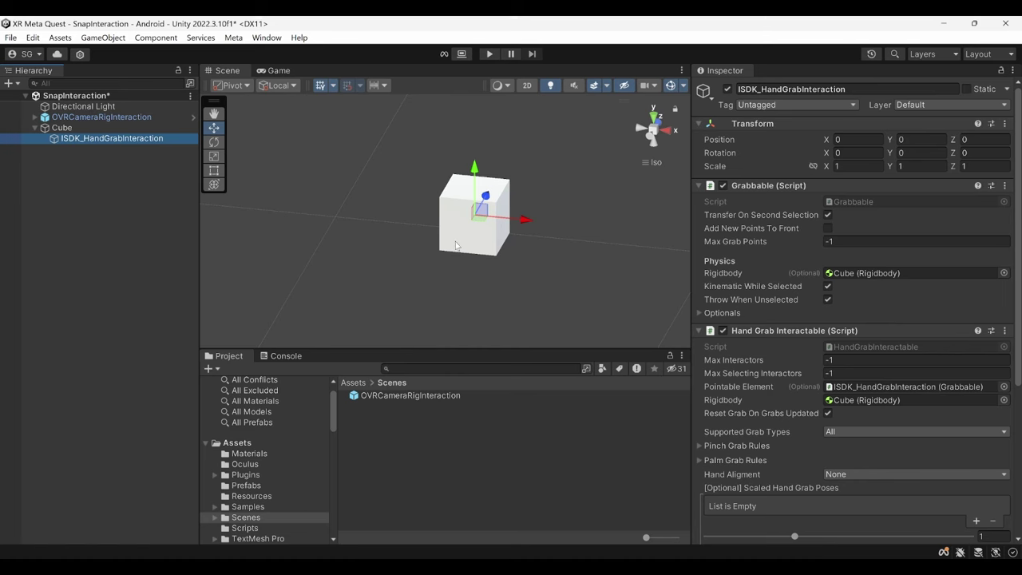
Set the Cube's Box Collider to Is Trigger
click(110, 131)
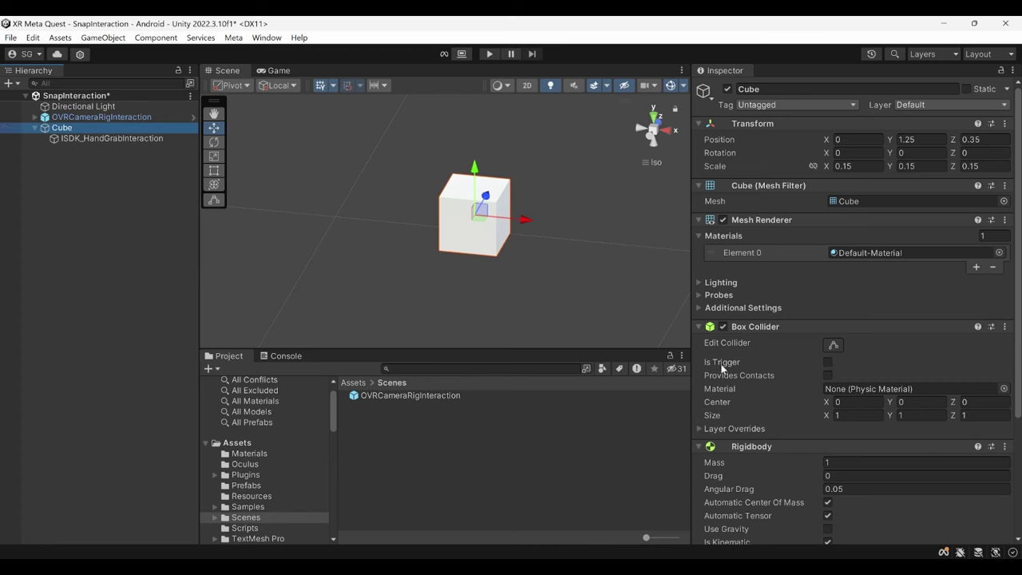
click(827, 361)
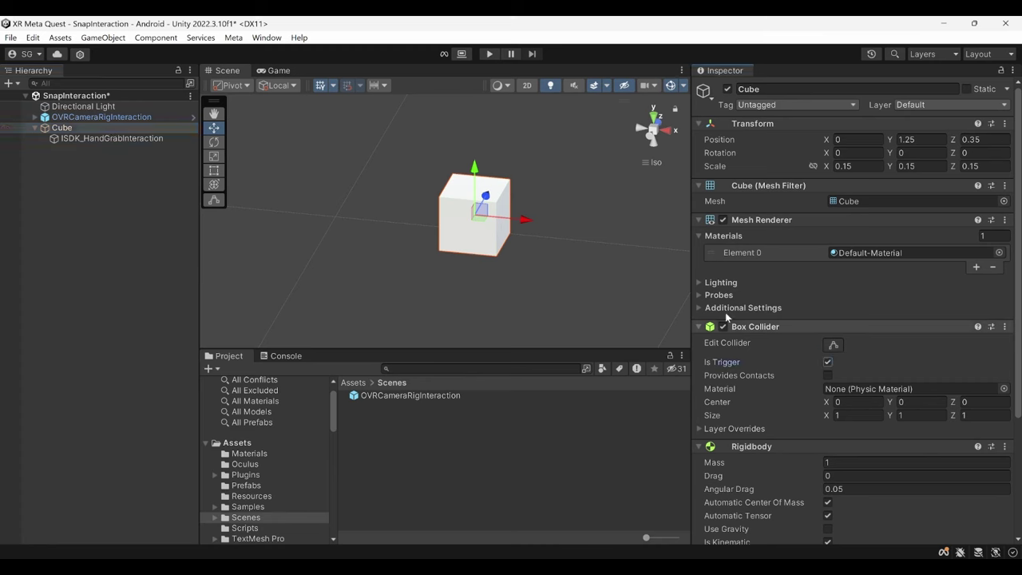
click(88, 130)
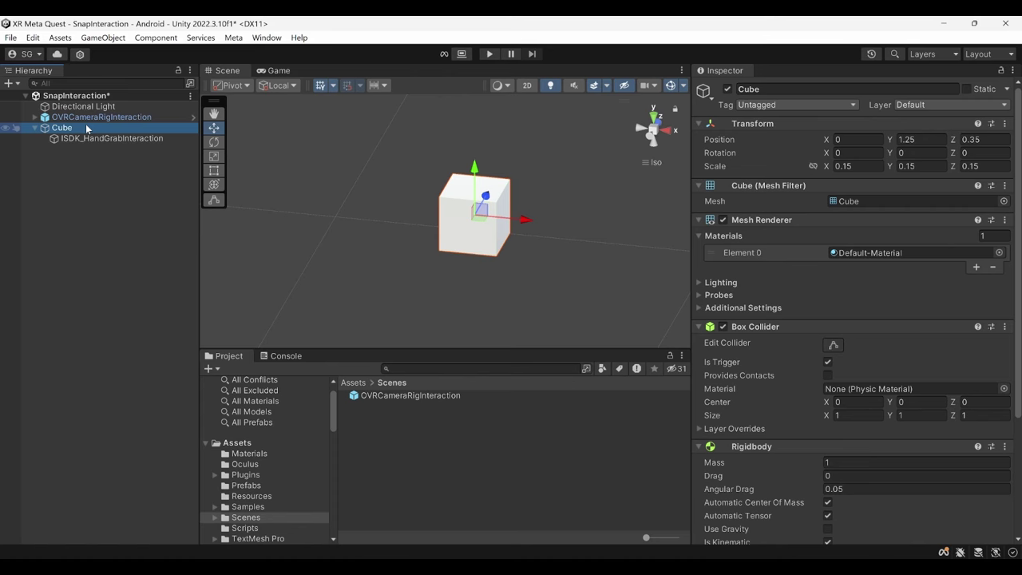
Create an empty child of the Cube named SnapInteractor with a Snap Interactor component
right_click(88, 129)
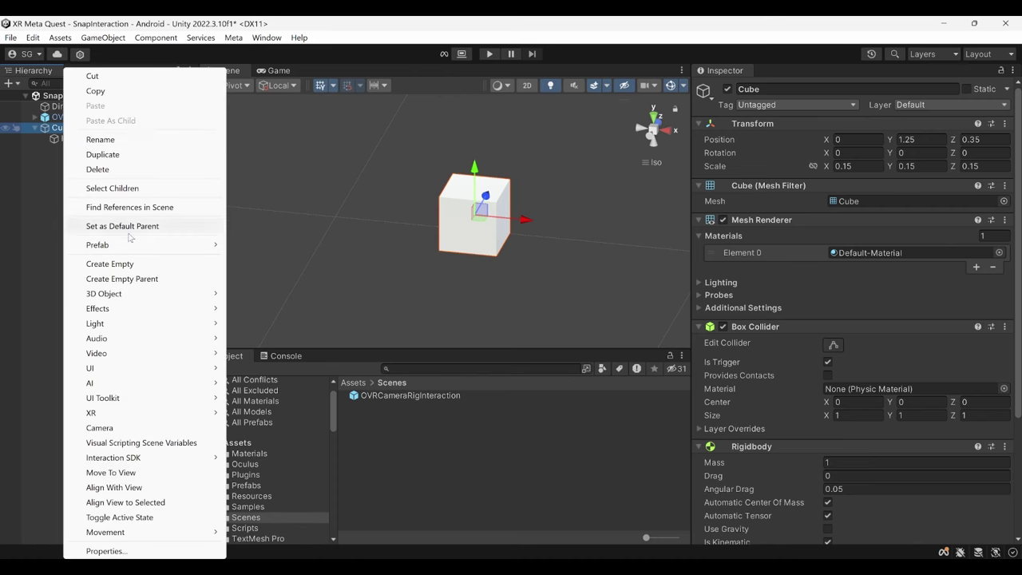
click(139, 264)
text(S)
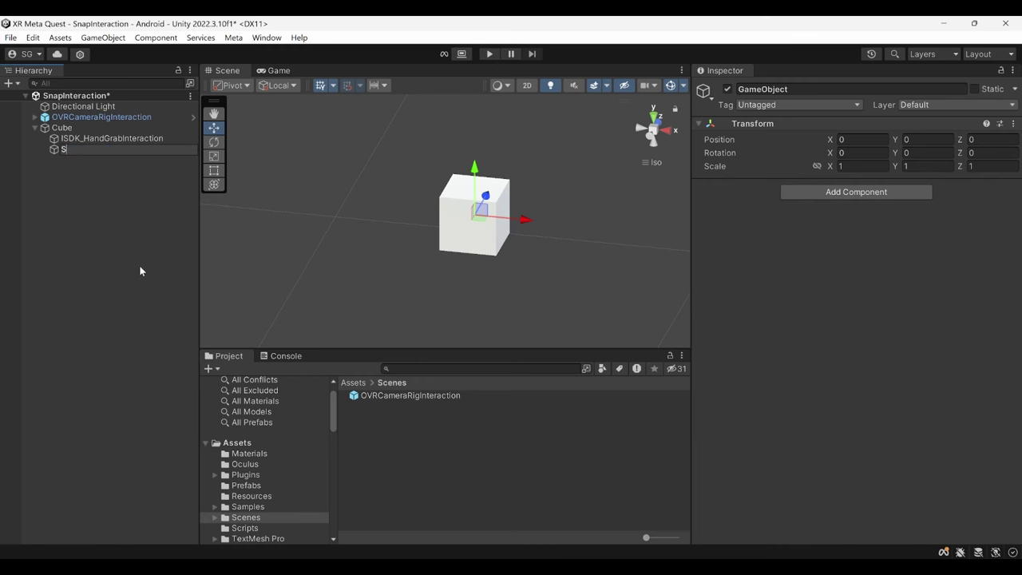
text(napIntera)
text(ctor)
key(Return)
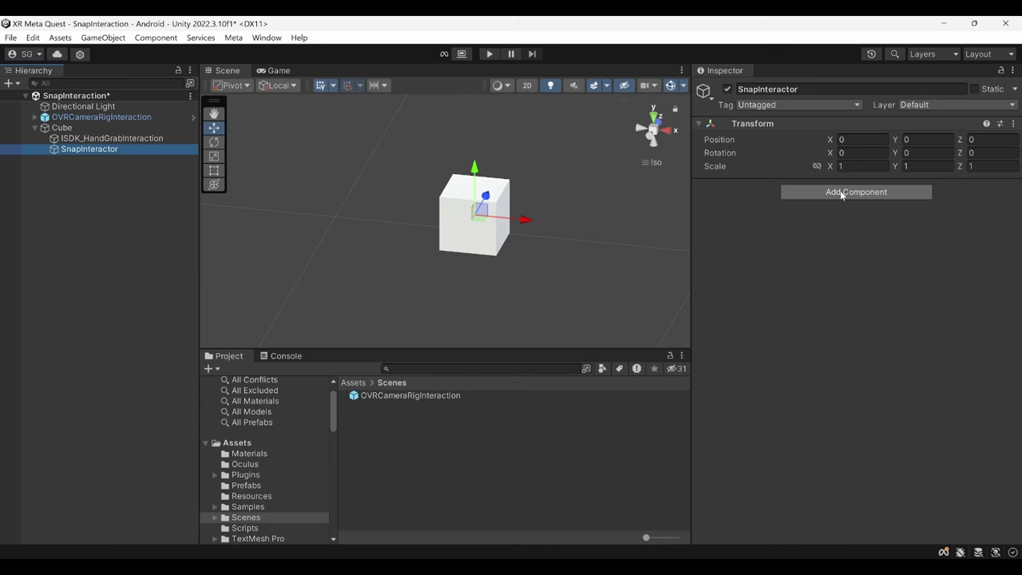
click(840, 192)
text(SnapI)
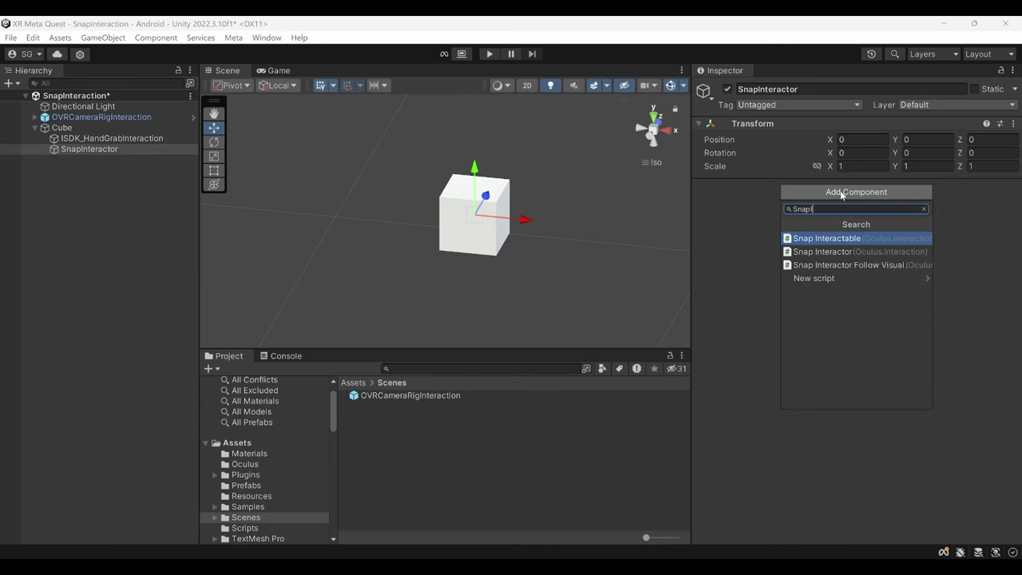
text(nteractor)
key(Return)
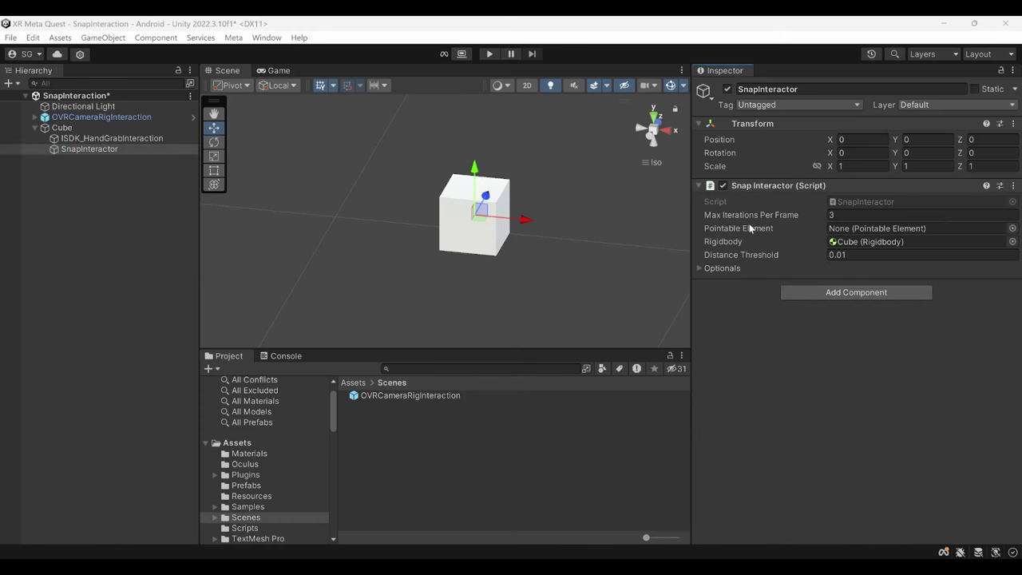
mouse_move(713, 231)
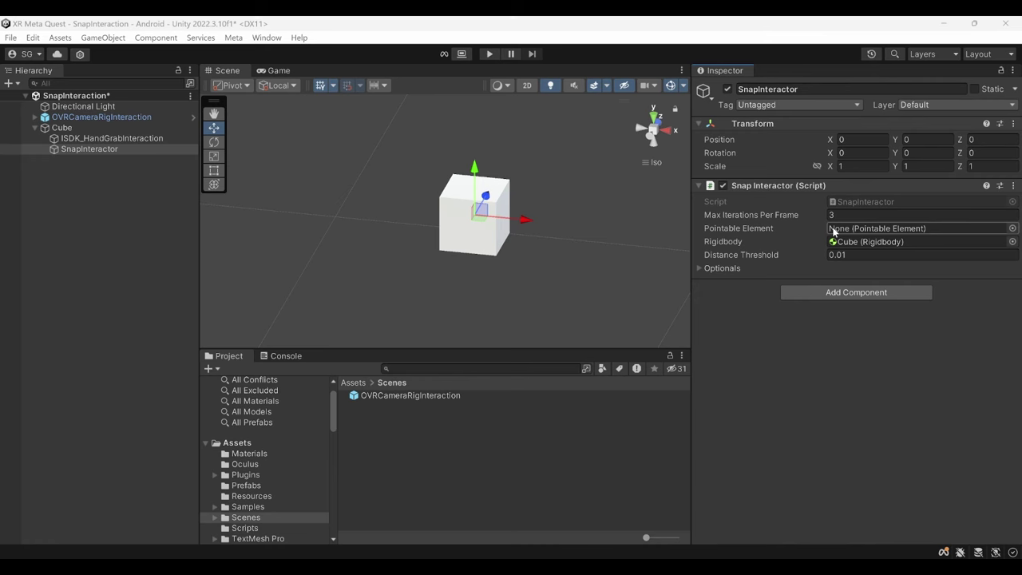
Assign ISDK_HandGrabInteraction as the Snap Interactor's Pointable Element and expand Optionals
click(16, 138)
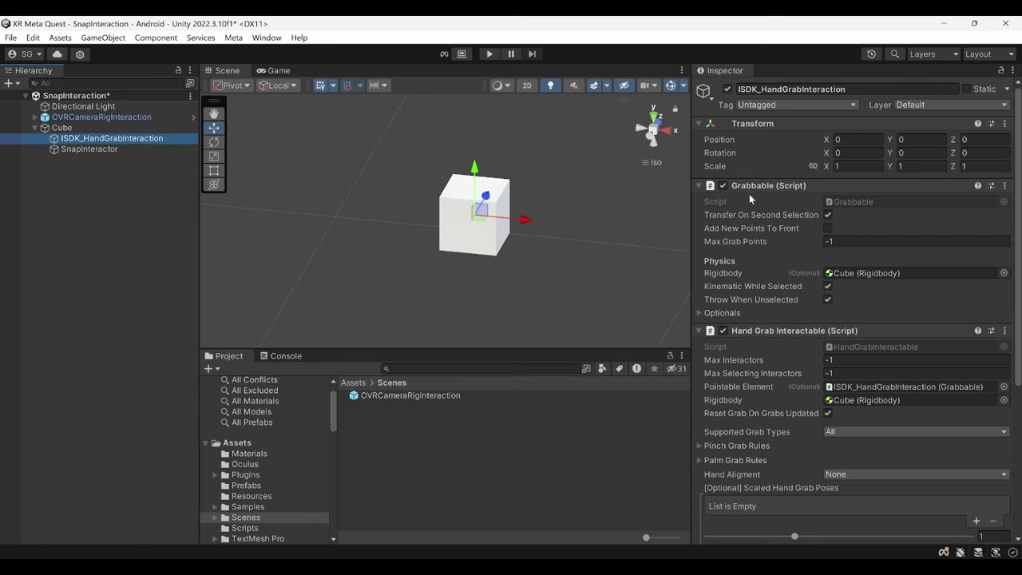
click(155, 149)
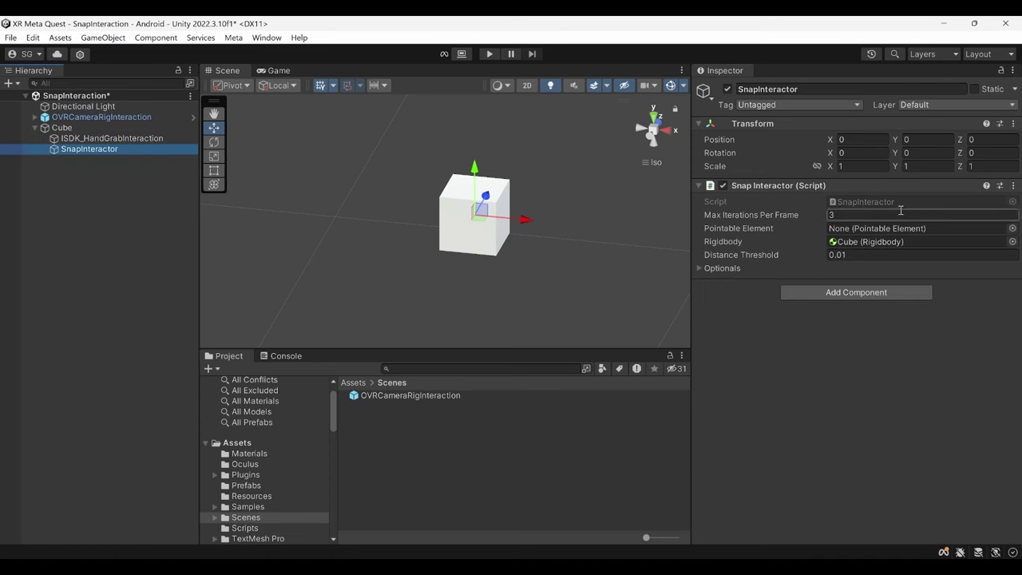
drag(92, 141, 849, 232)
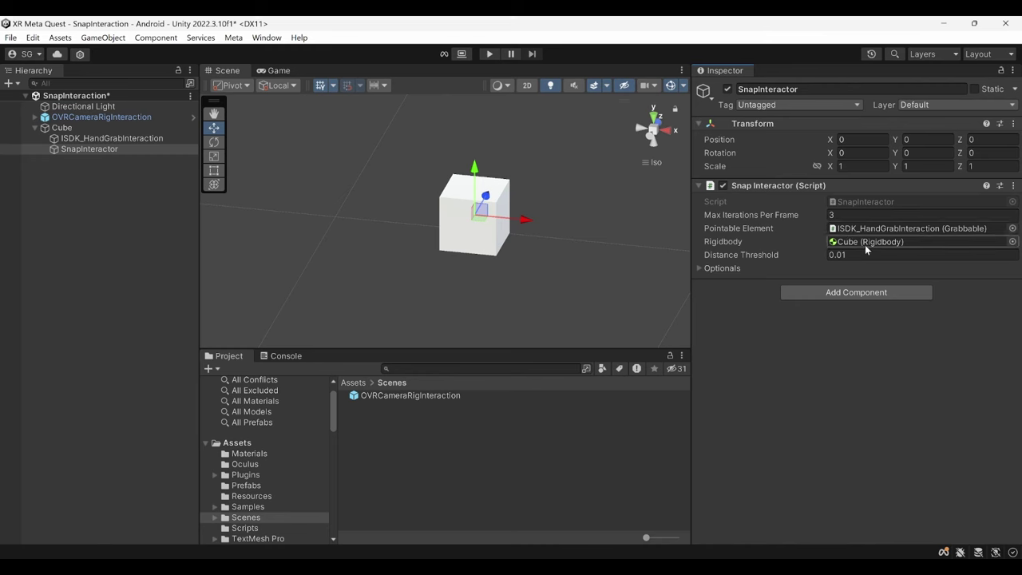
click(701, 268)
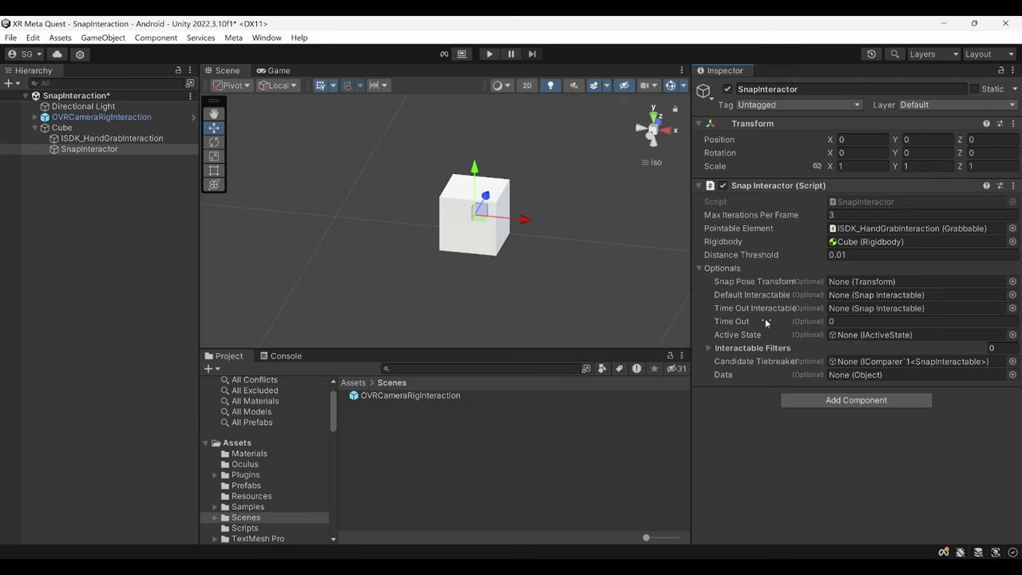
mouse_move(787, 327)
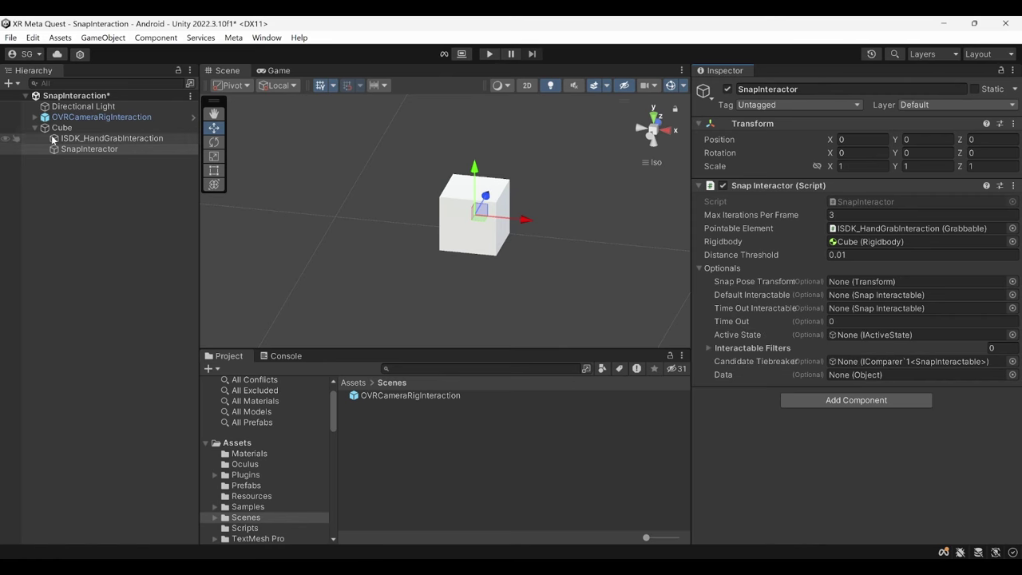
click(56, 185)
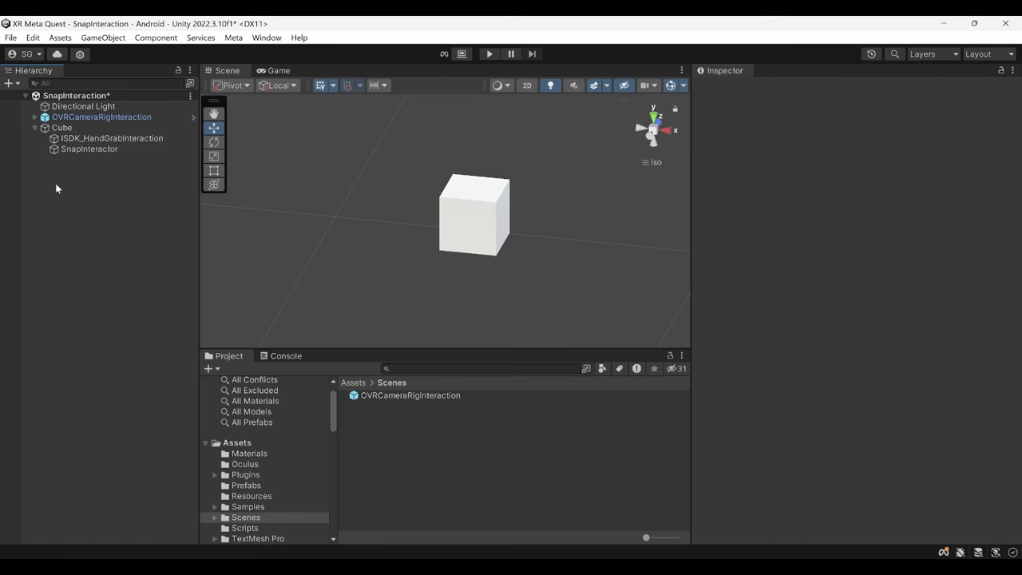
Create an empty root object named SnapInteractable
right_click(55, 182)
click(134, 361)
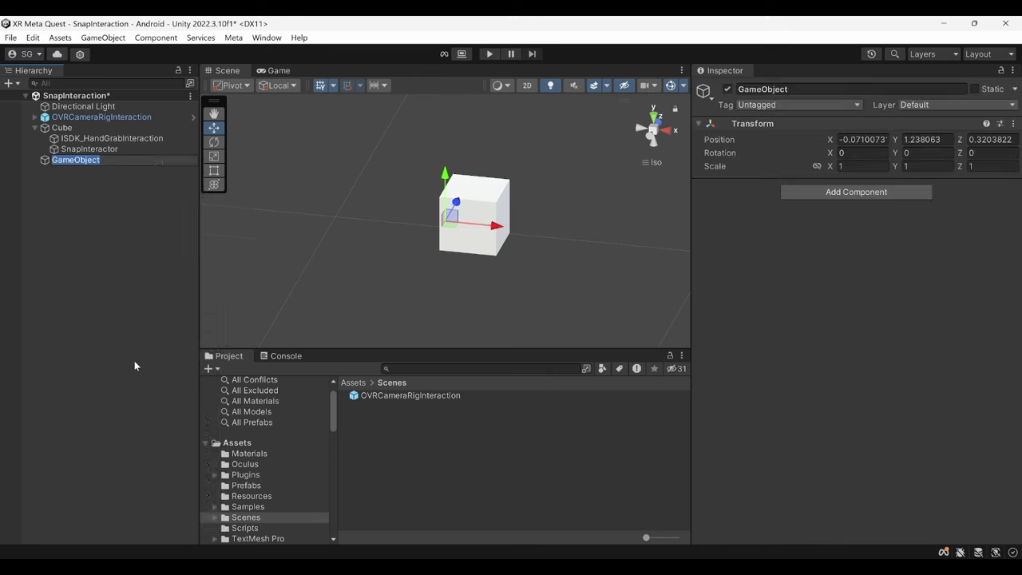
text(Snap)
text(Interactable)
key(Return)
drag(447, 224, 358, 241)
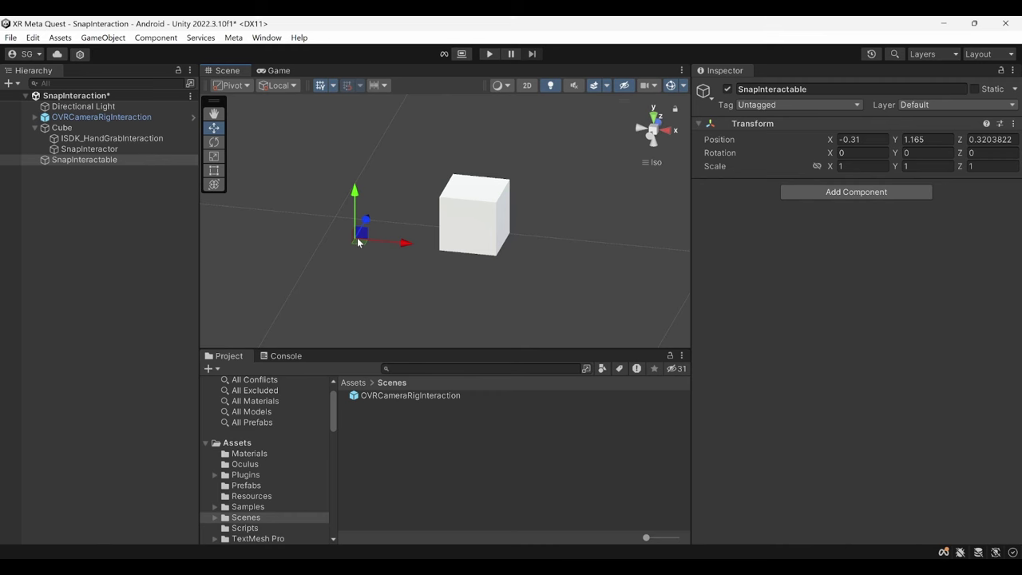
Set SnapInteractable's position to 0.35, 1, 0.35
click(869, 141)
text(0)
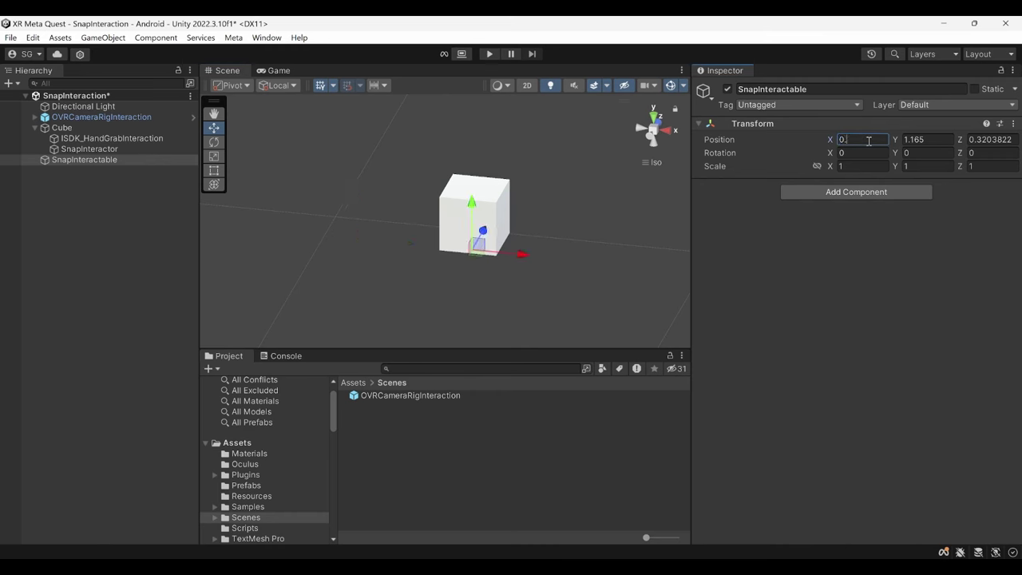
text(.35)
click(942, 141)
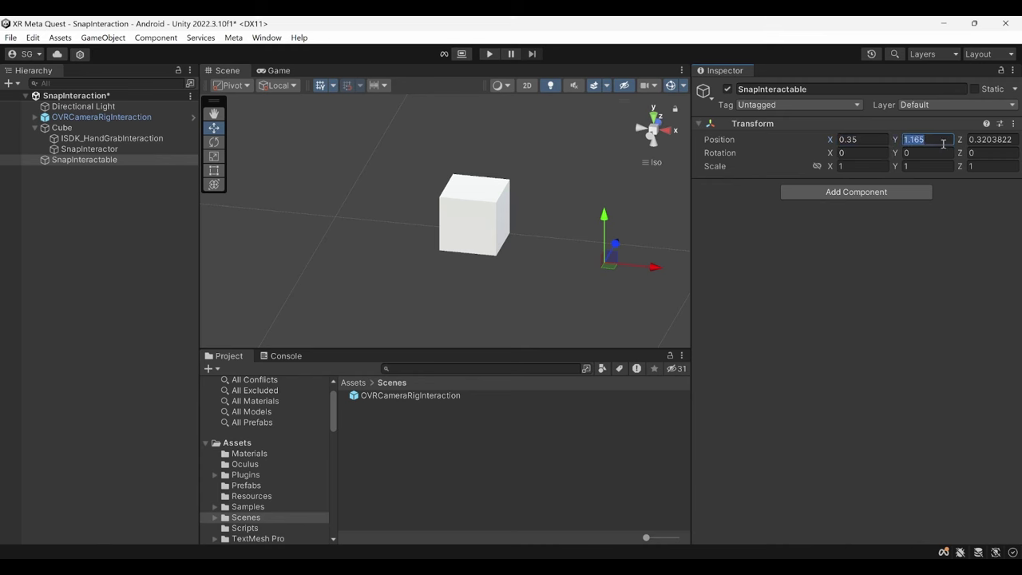
text(1)
click(989, 141)
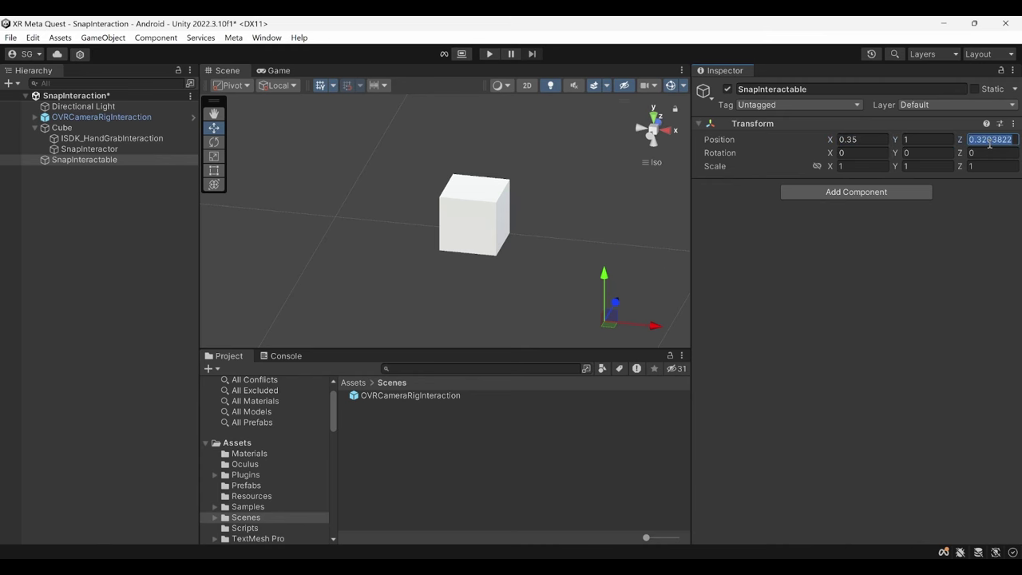
text(0.3)
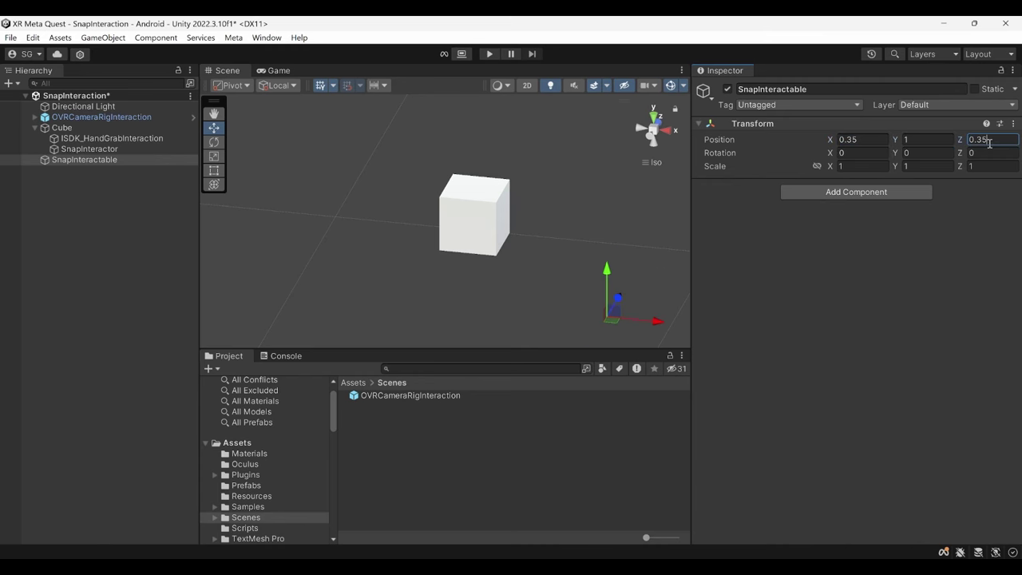
text(5)
key(Return)
middle_drag(583, 254, 504, 209)
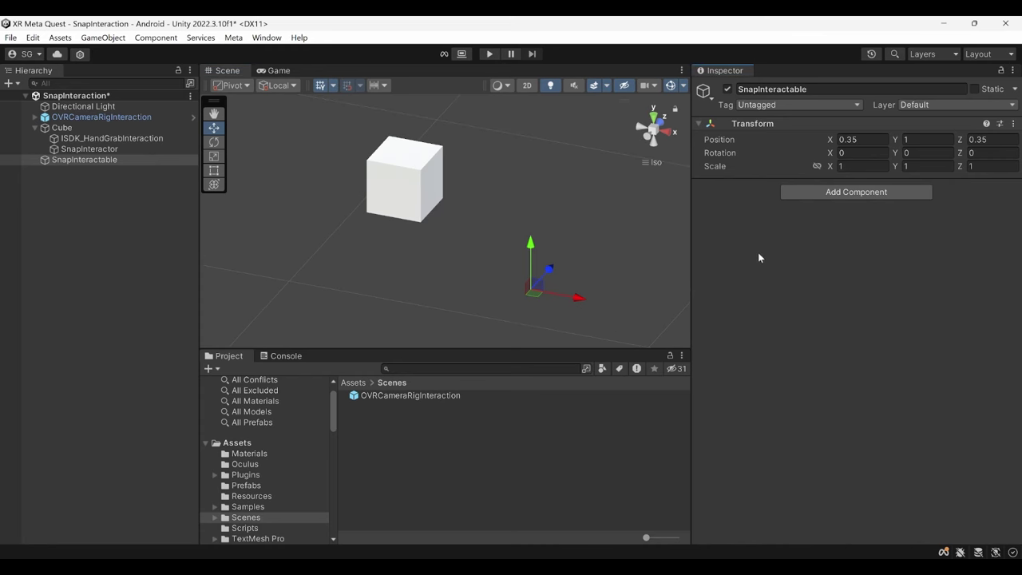
Add a Box Collider to SnapInteractable
click(796, 198)
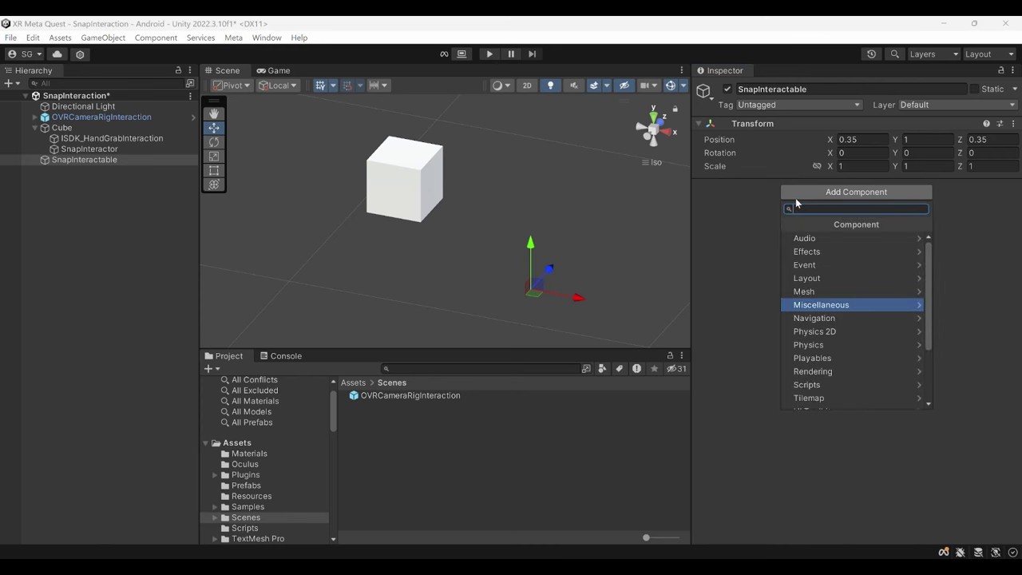
text(Box C)
key(Up)
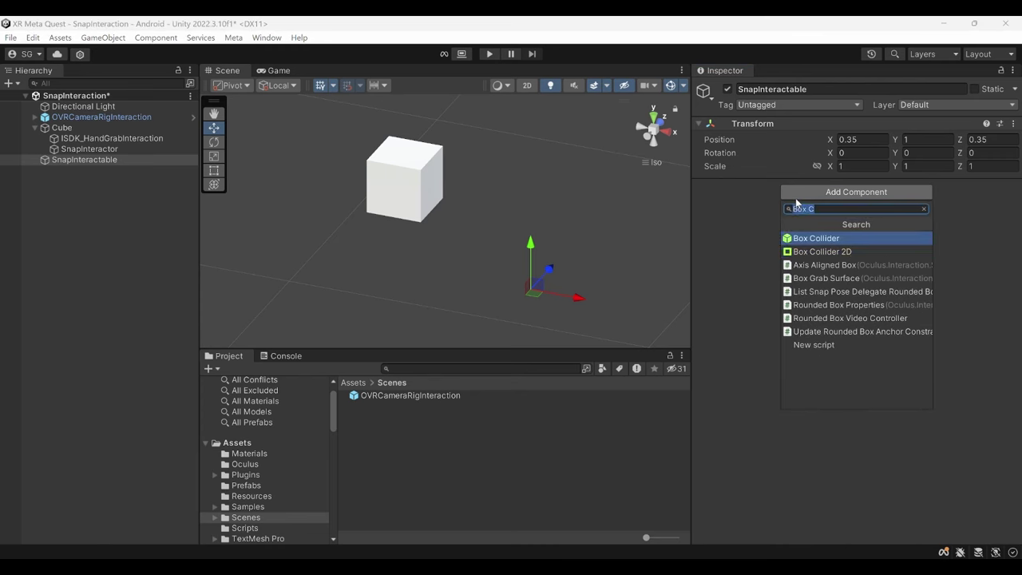
key(Return)
Add a Rigidbody with Use Gravity off and Is Kinematic on
click(796, 312)
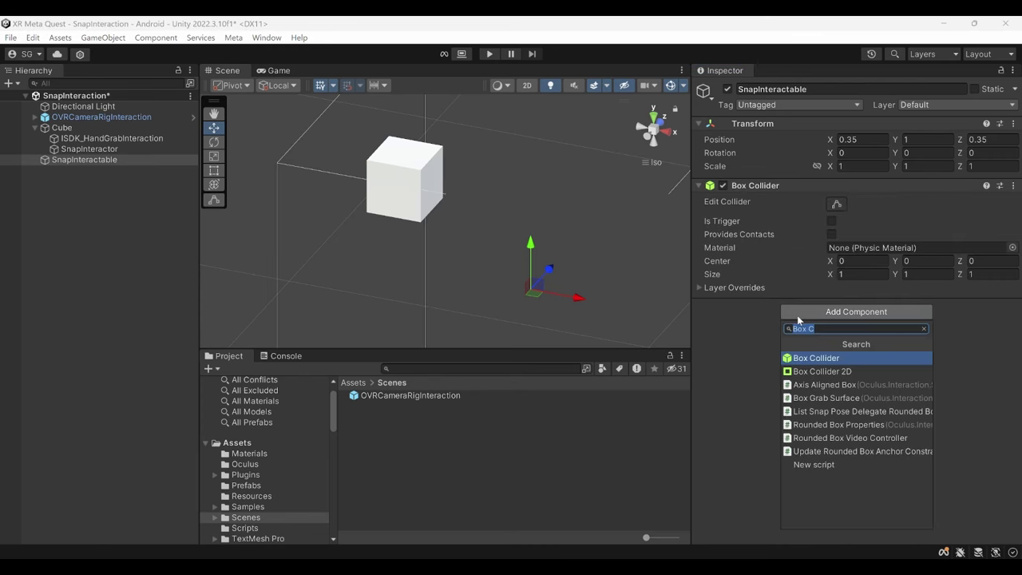
key(BackSpace)
text(Rig)
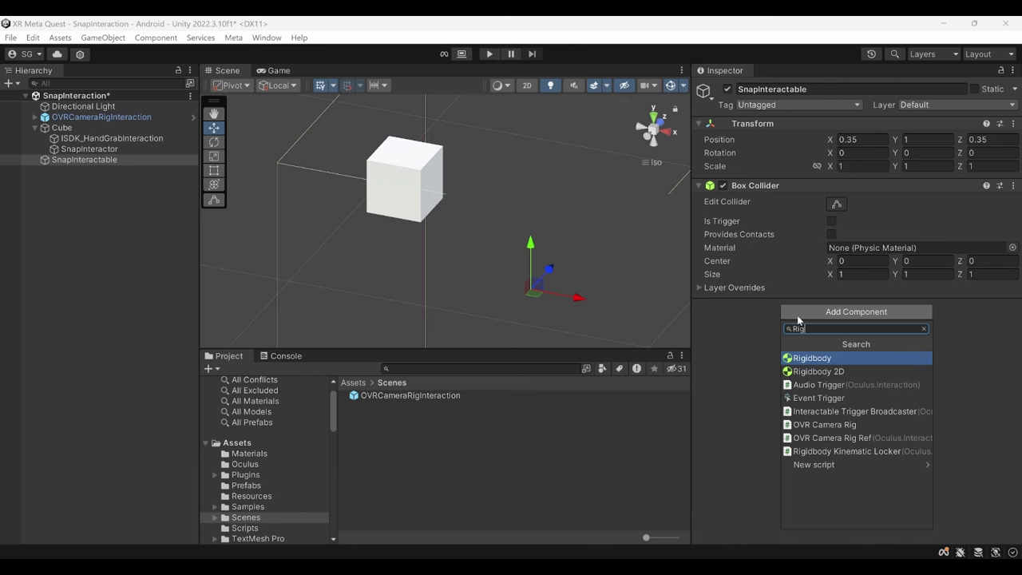
key(Return)
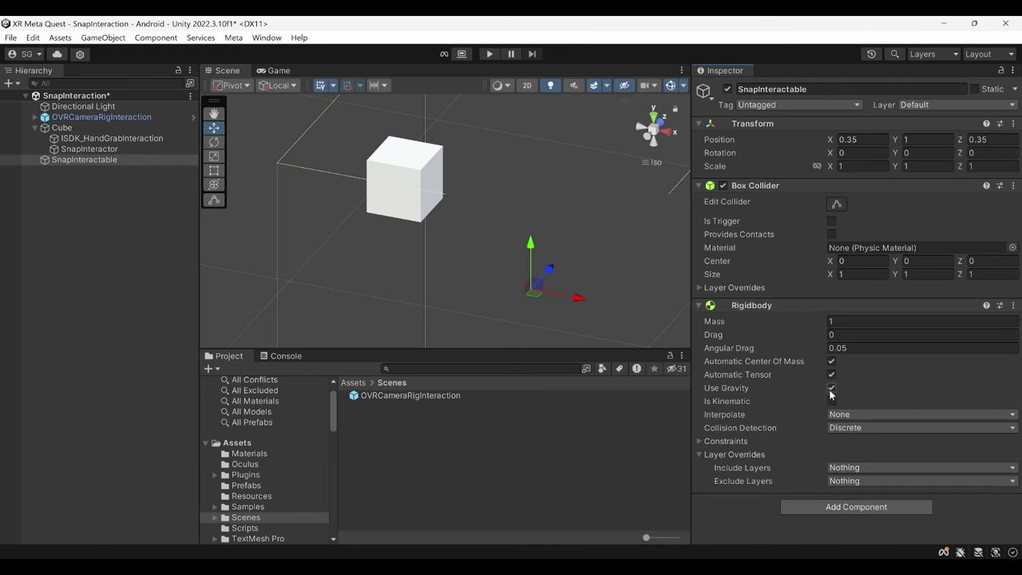
click(831, 389)
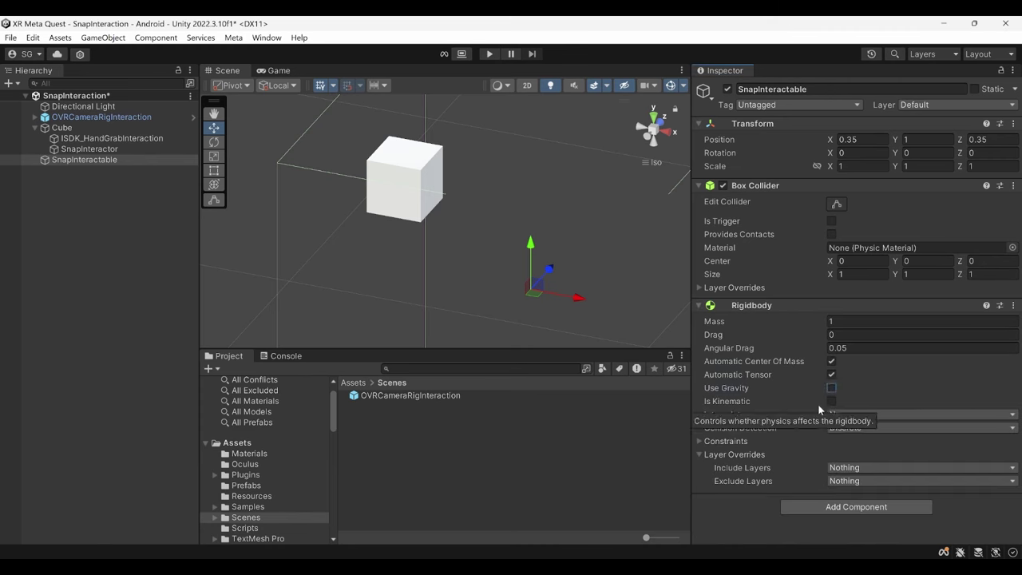
click(831, 400)
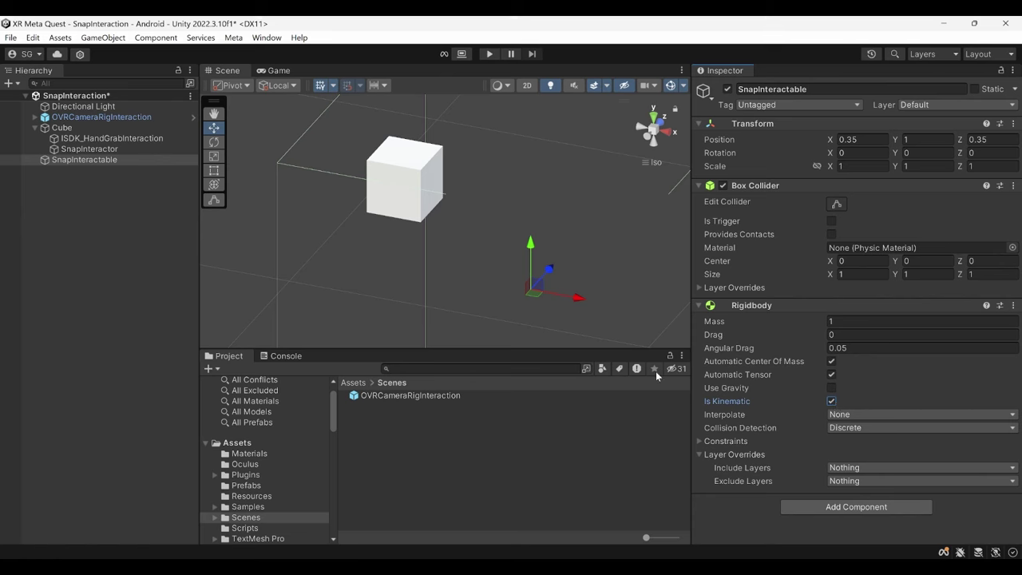
key(f)
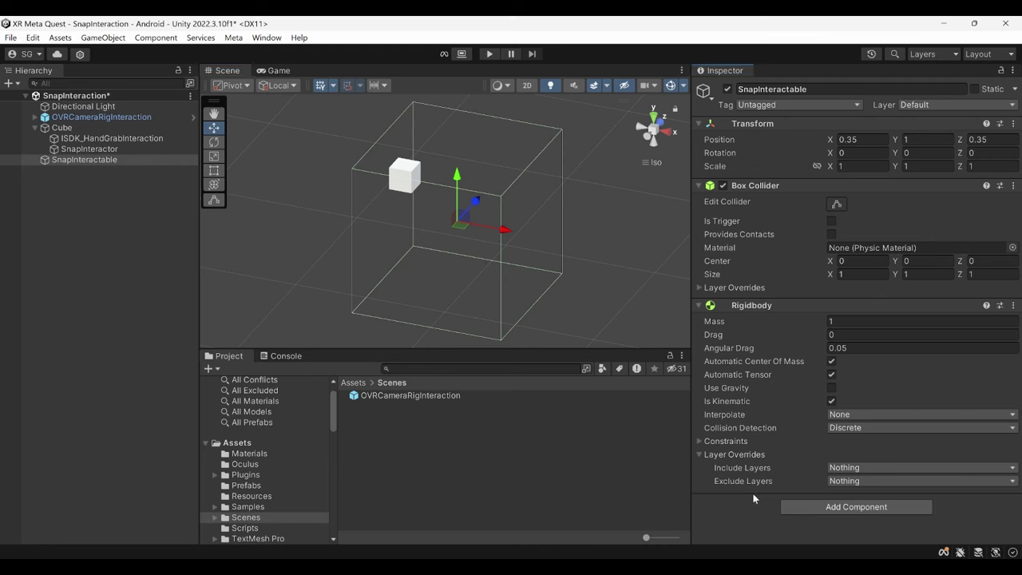
Add a Snap Interactable component to SnapInteractable
click(802, 510)
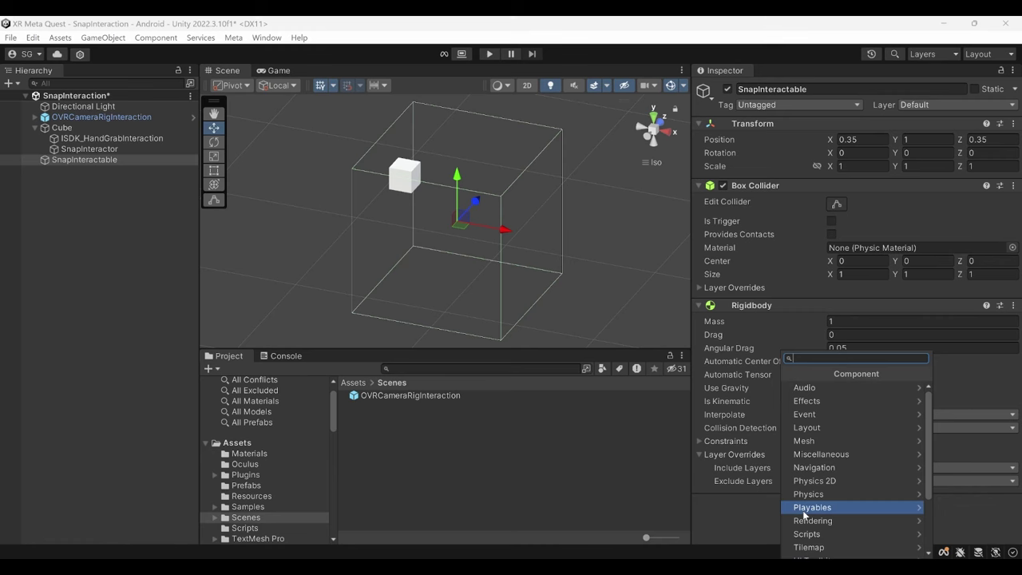
text(Sna)
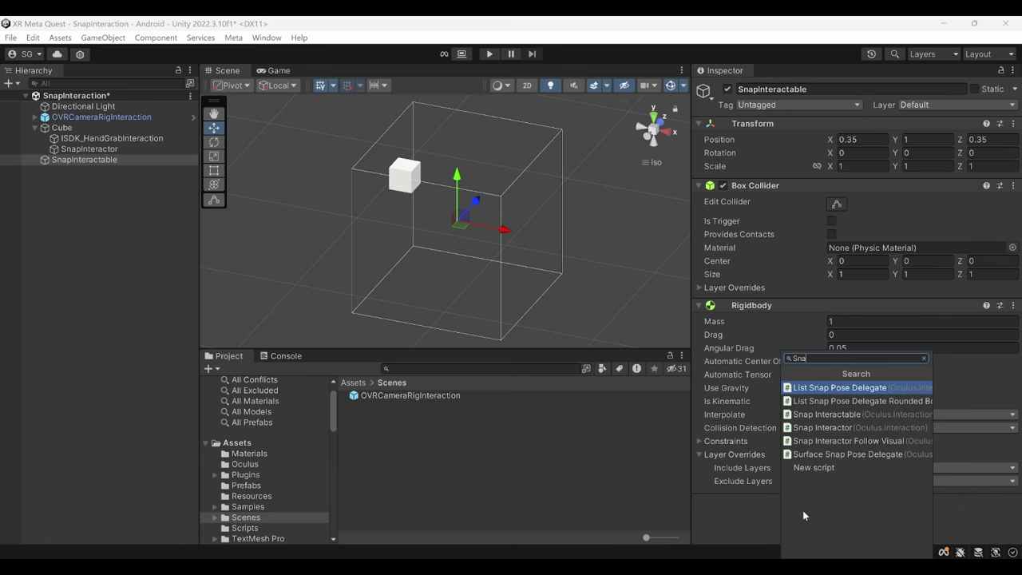
text(p Interactable)
key(Return)
scroll(843, 500, down, 3)
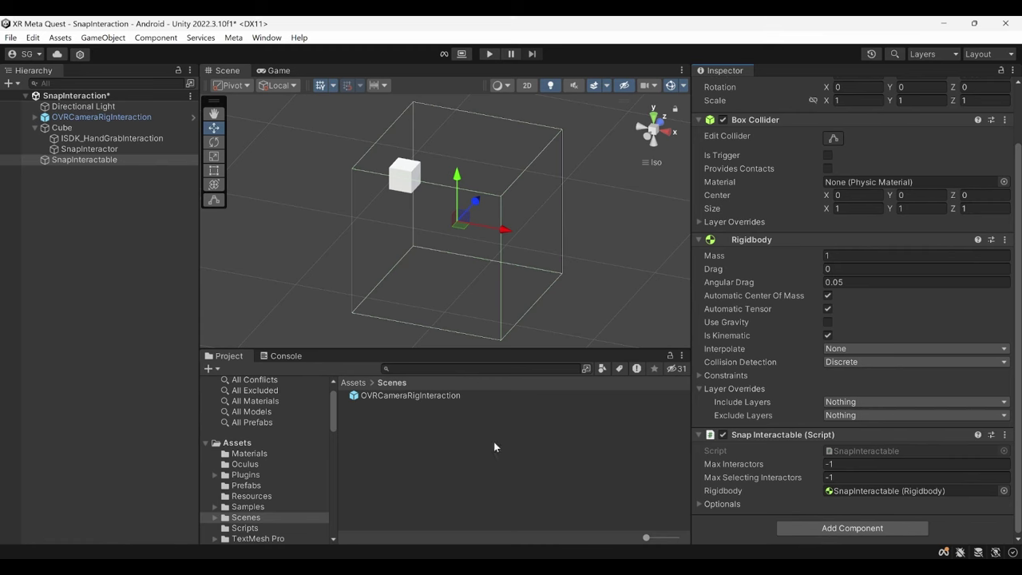
click(104, 160)
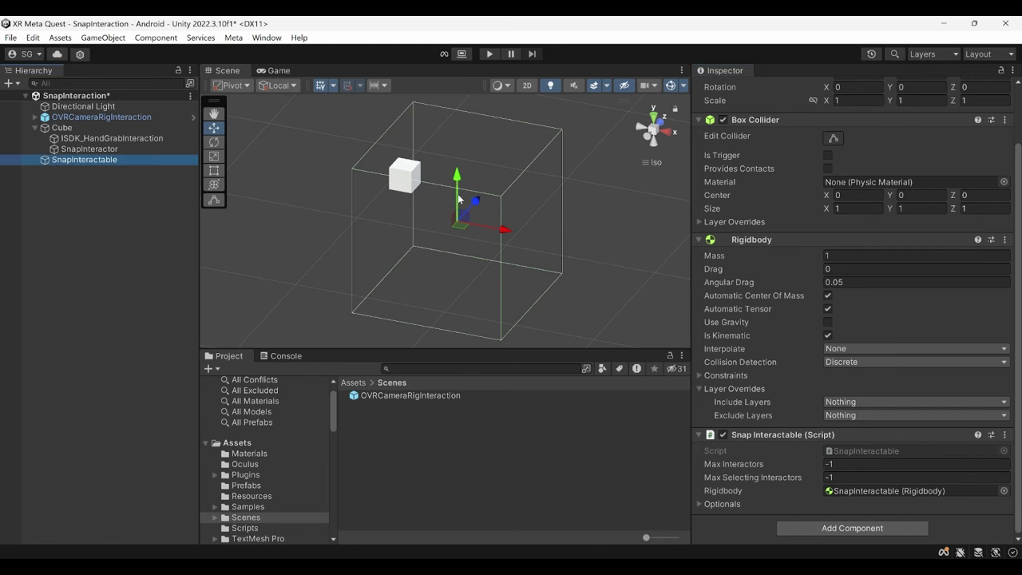
Add a 3D Cube as a child of SnapInteractable
right_click(86, 164)
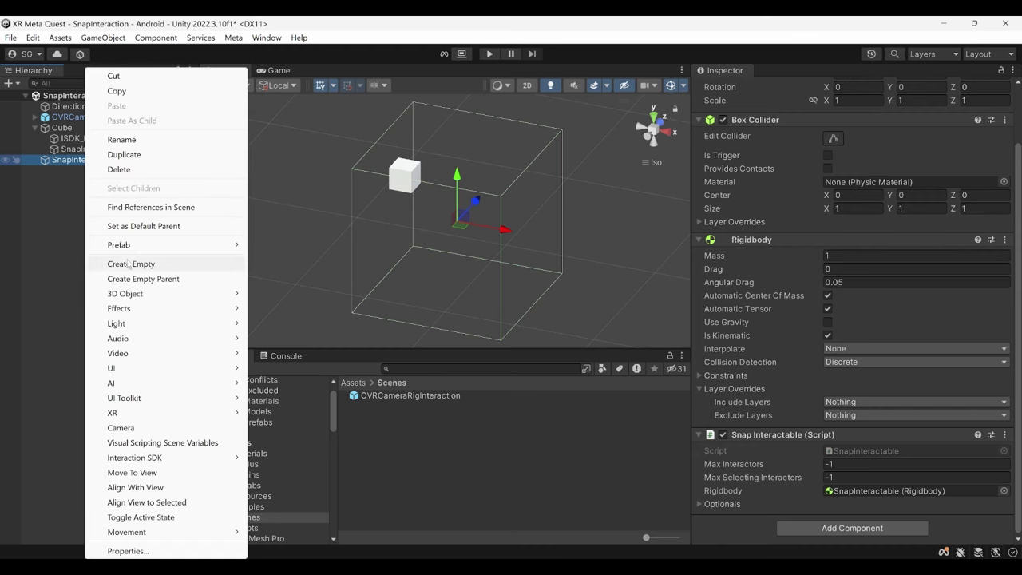
mouse_move(127, 293)
click(267, 293)
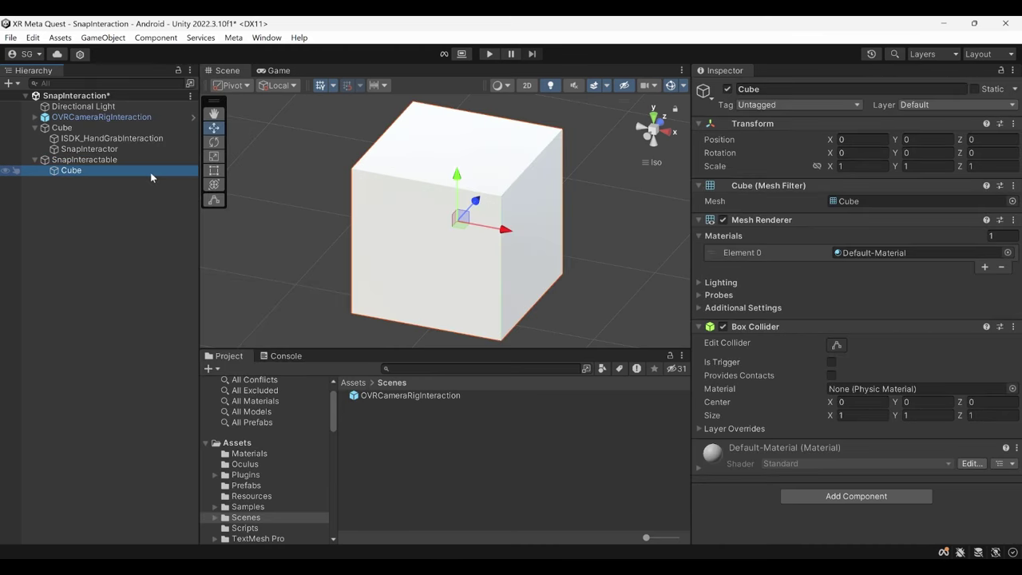
Scale the child Cube to 0.155 on X, Y and Z
click(852, 166)
key(BackSpace)
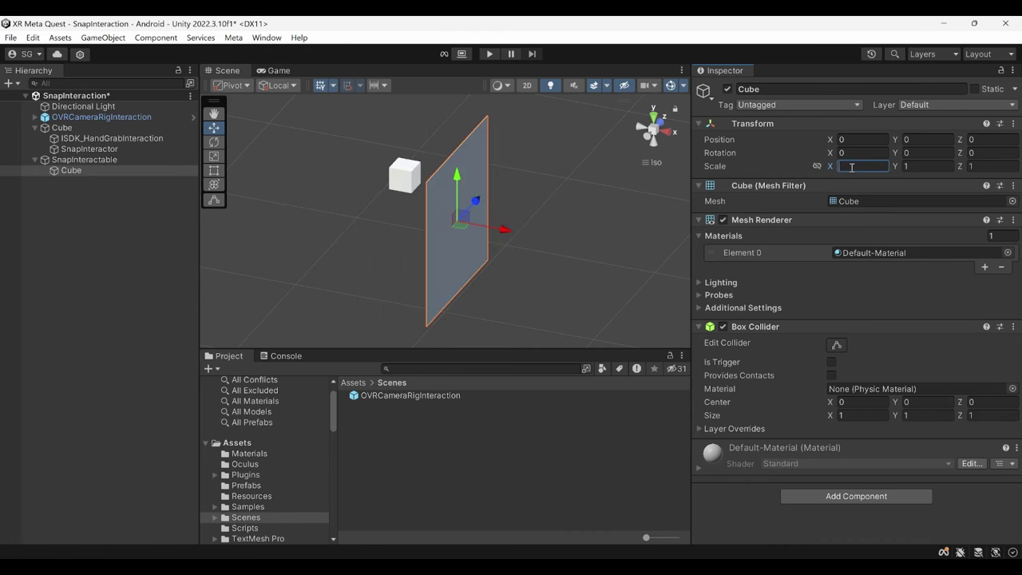
text(0.155)
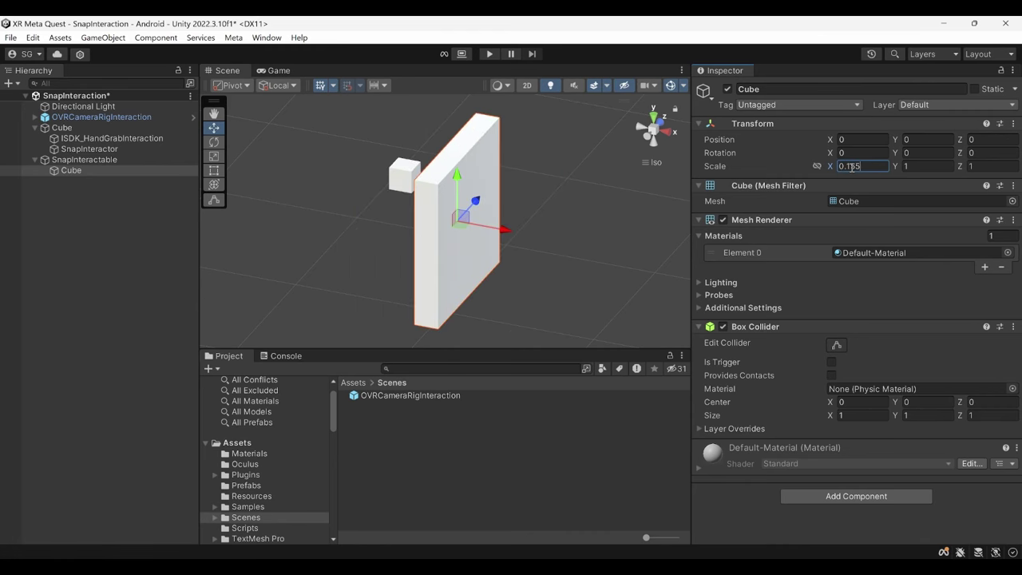
key(Tab)
text(0.155)
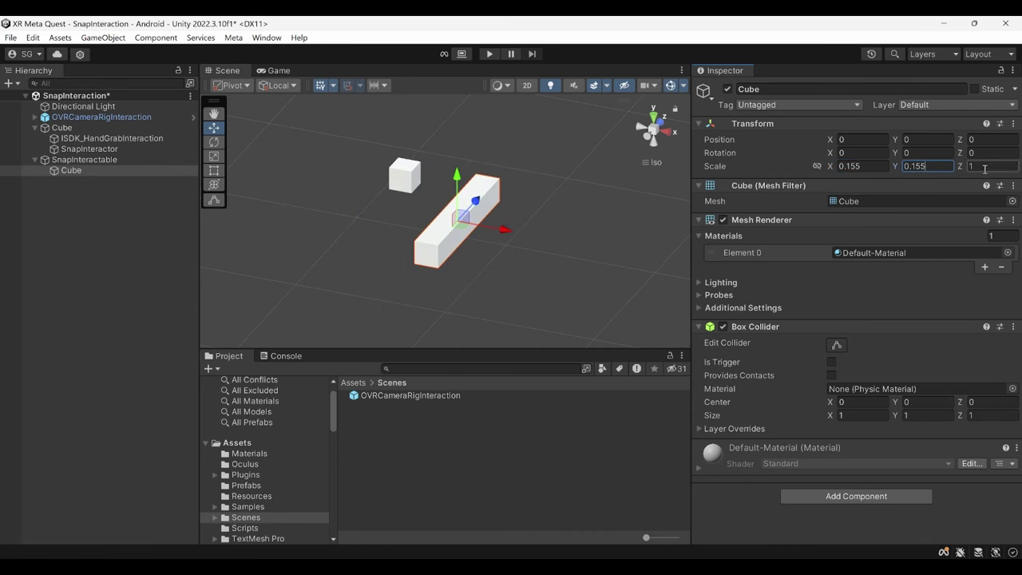
key(Tab)
text(0.155)
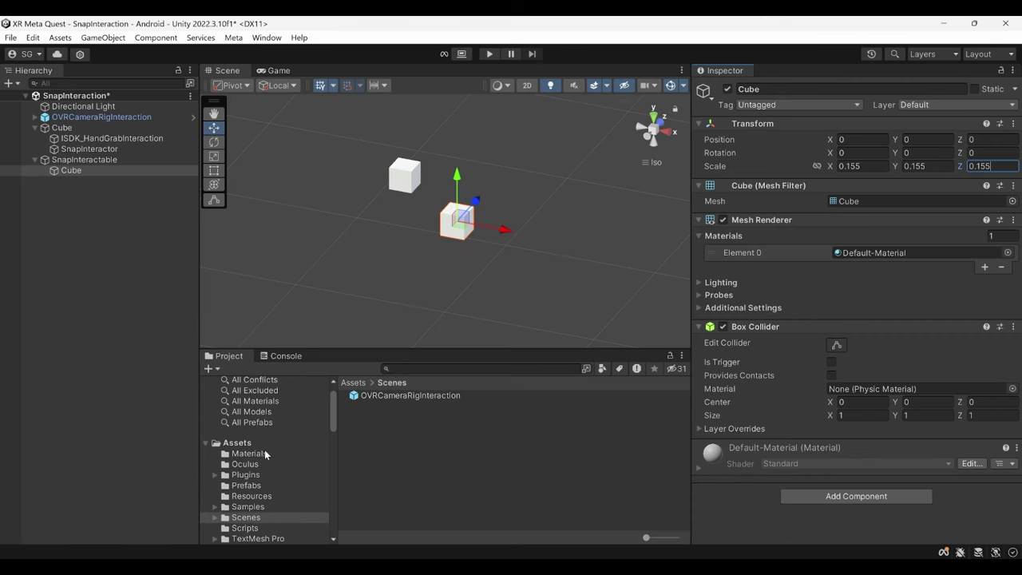
click(265, 451)
Create a new material named SnapVisual in the Materials folder
right_click(381, 426)
mouse_move(429, 57)
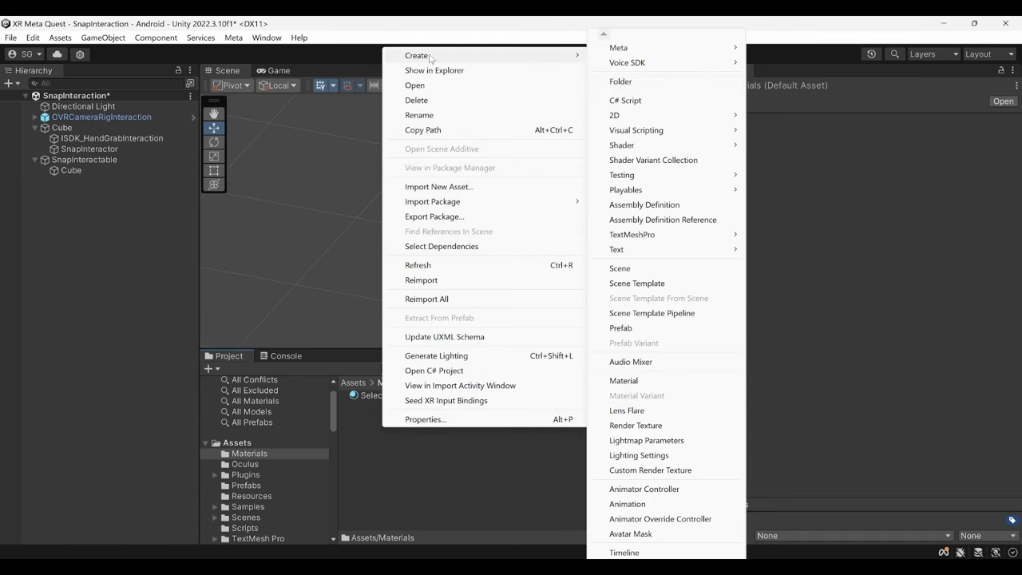
click(641, 379)
text(SnapVisual)
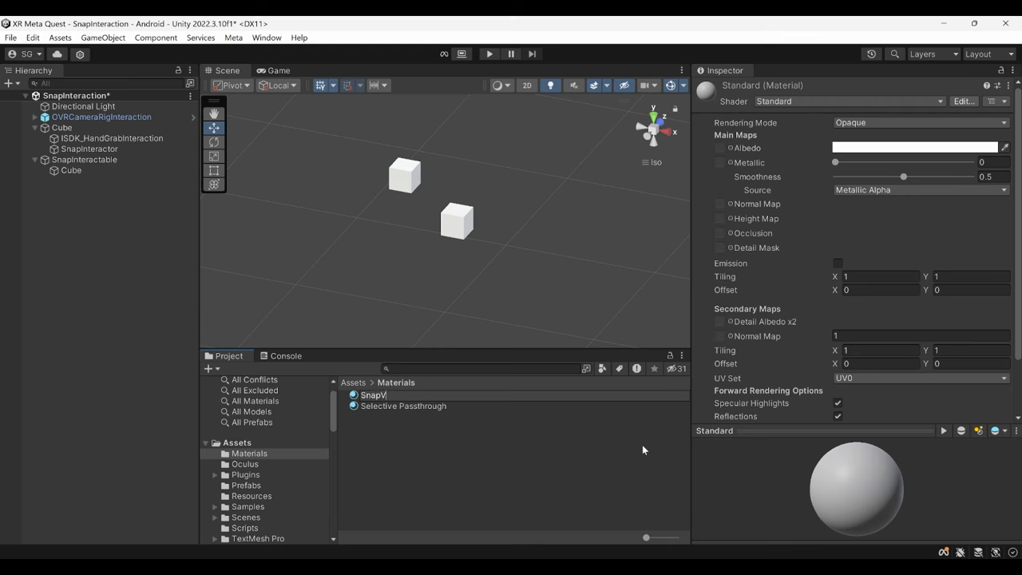
key(Return)
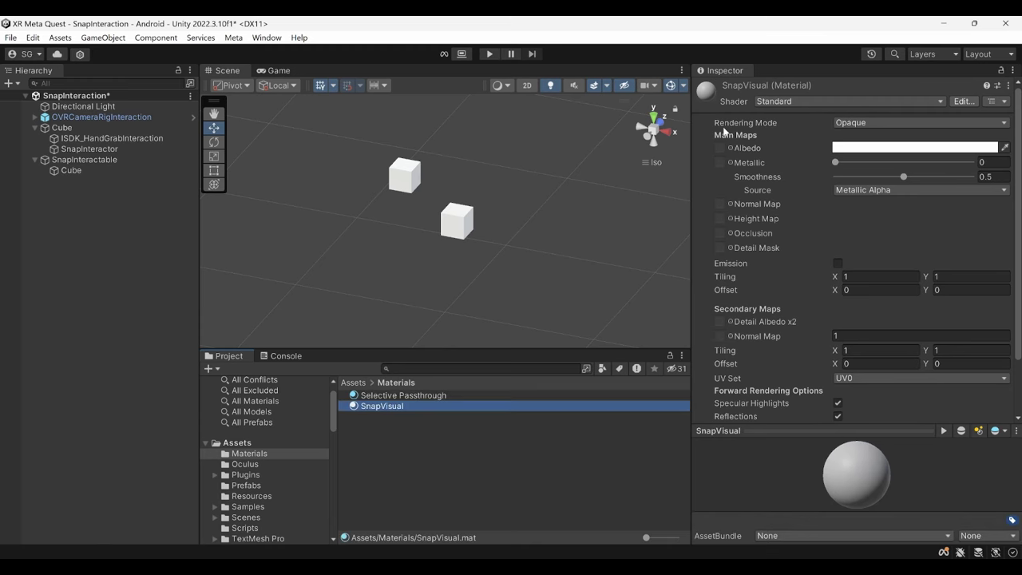
Make SnapVisual Transparent with bright green albedo 08FF00 at alpha 112, and apply it to the child Cube
click(850, 126)
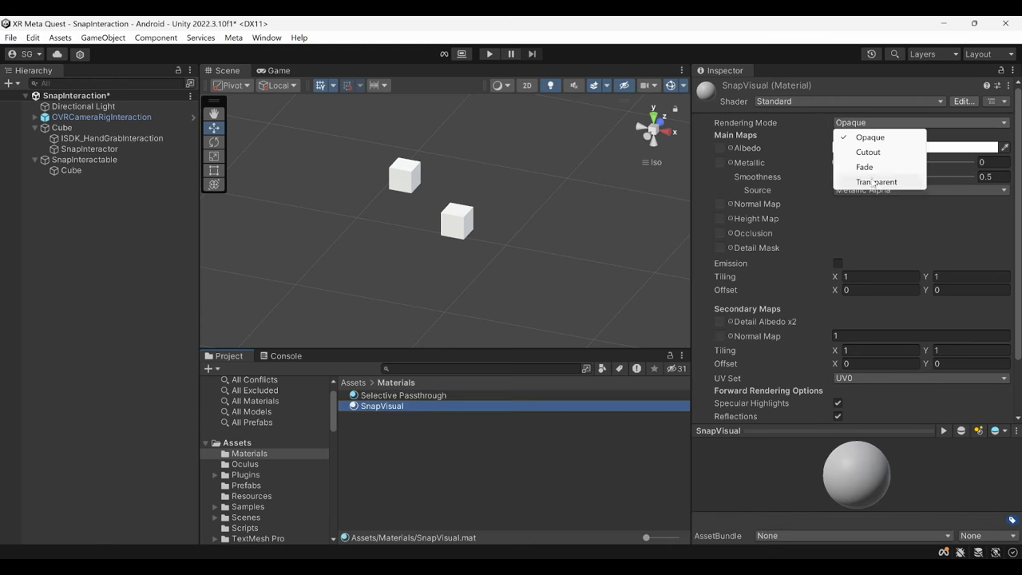
click(873, 182)
click(866, 148)
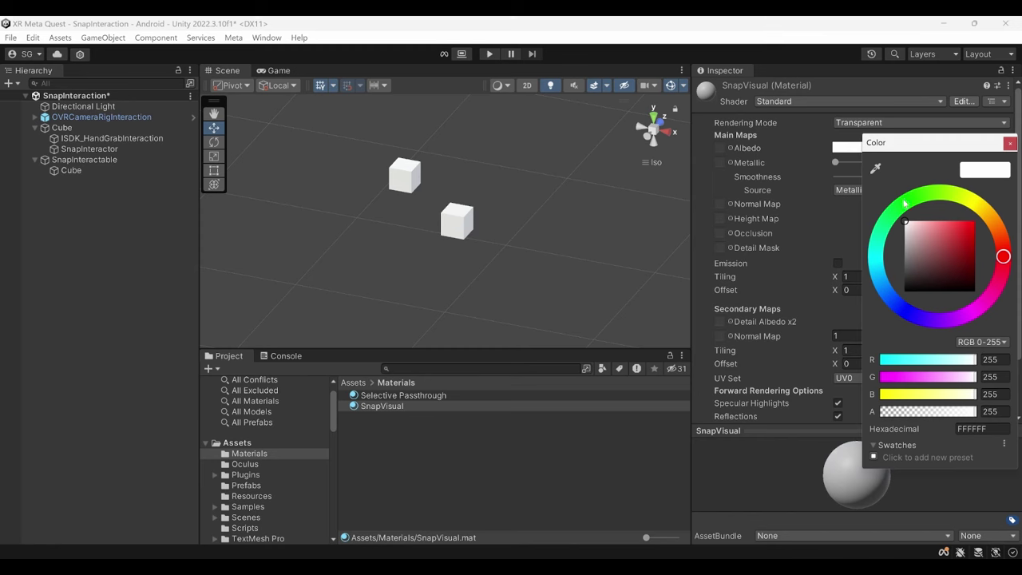
click(907, 201)
click(974, 221)
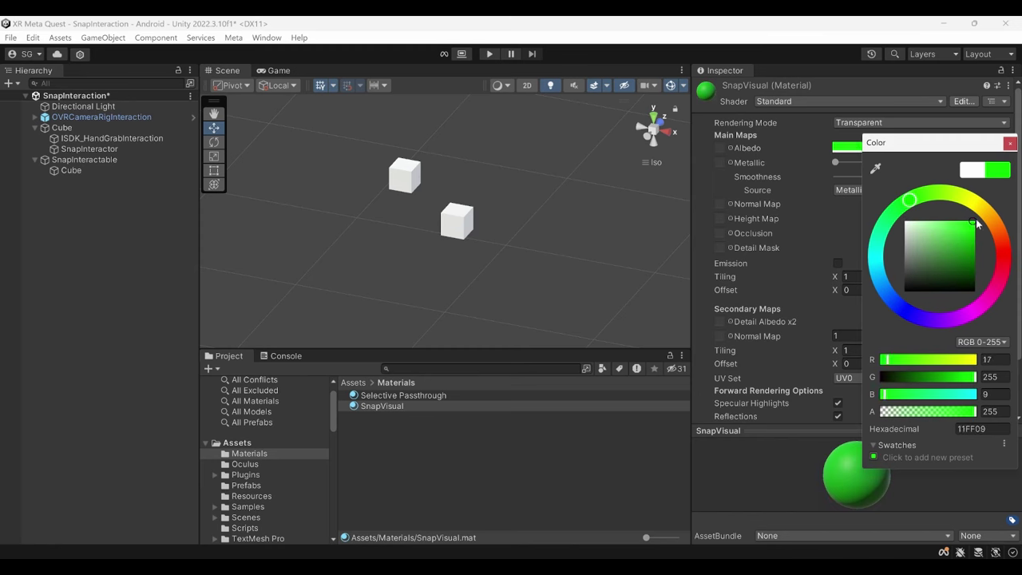
click(977, 224)
drag(977, 412, 924, 413)
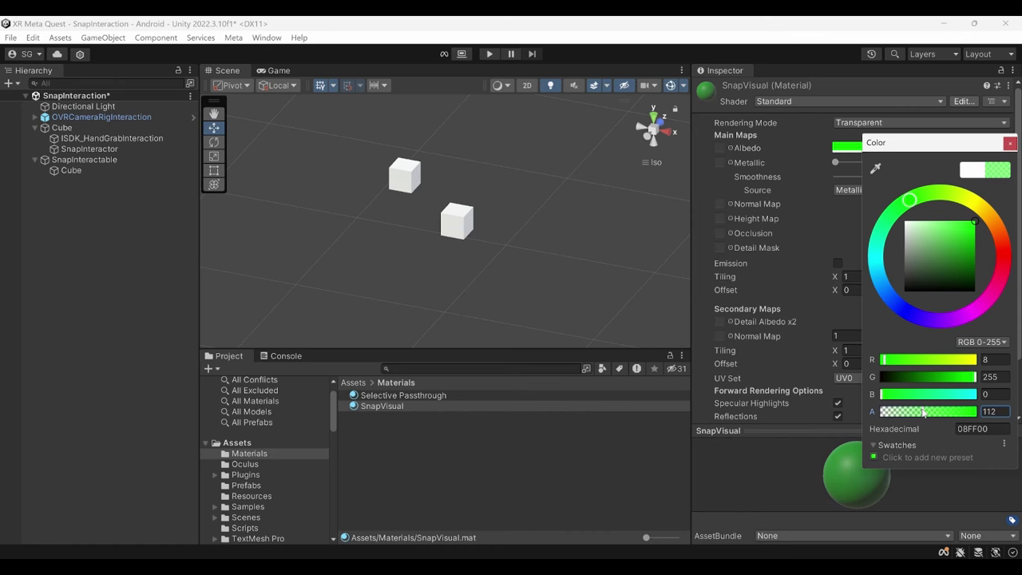
click(438, 436)
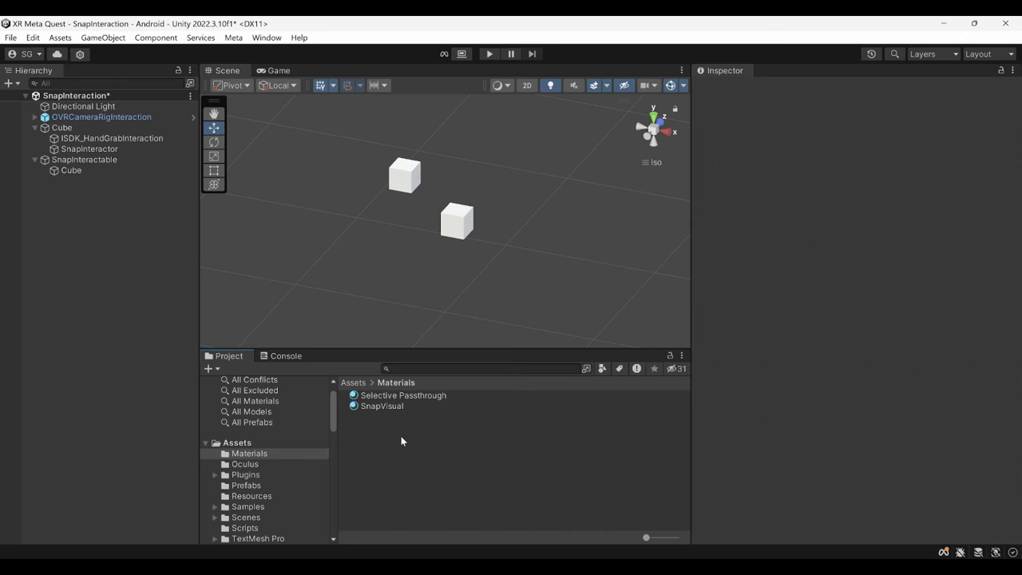
drag(386, 406, 89, 177)
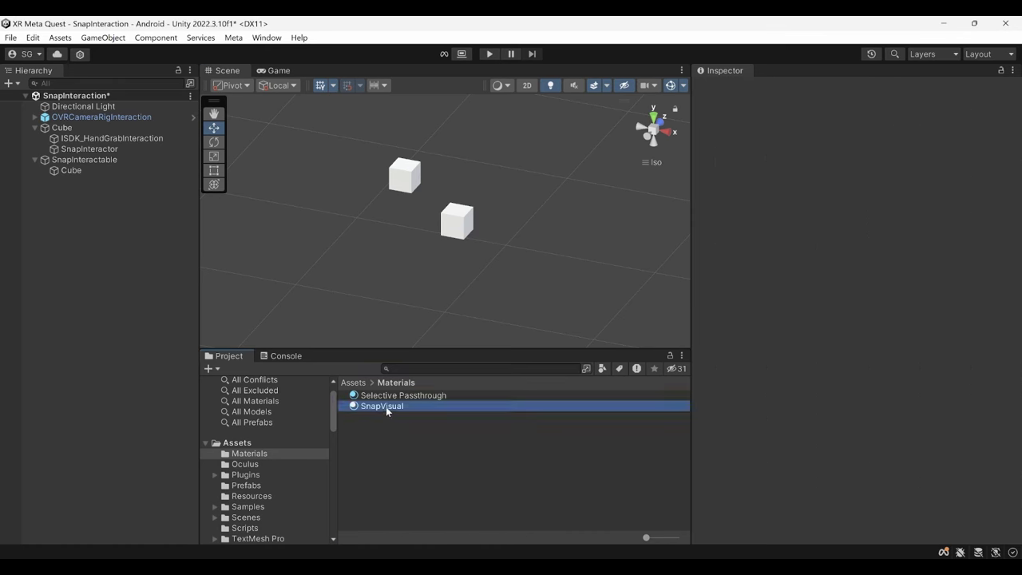
Rename the child Cube to SnapVisual and remove its Box Collider
click(89, 171)
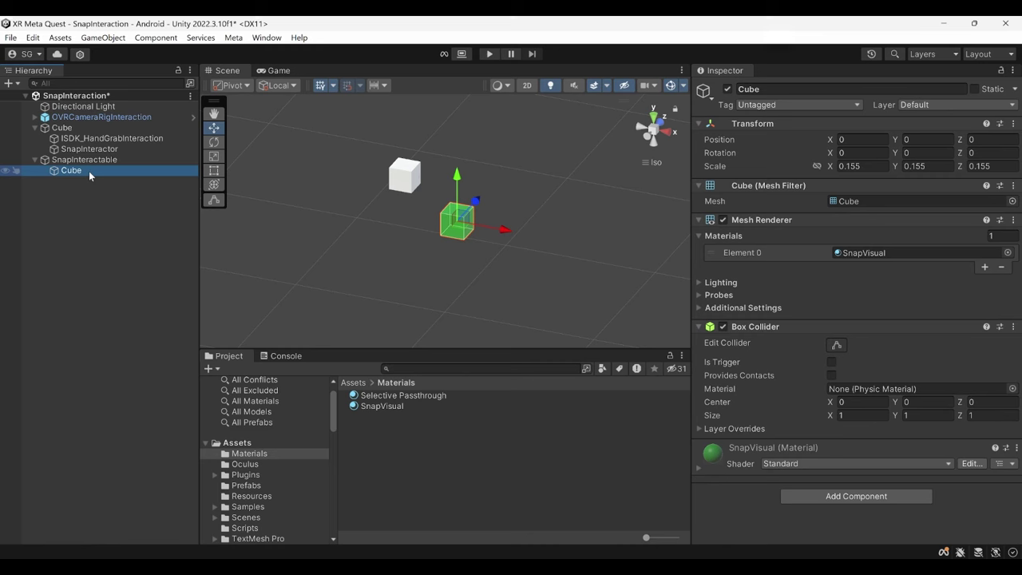
click(797, 89)
text(SnapVisual)
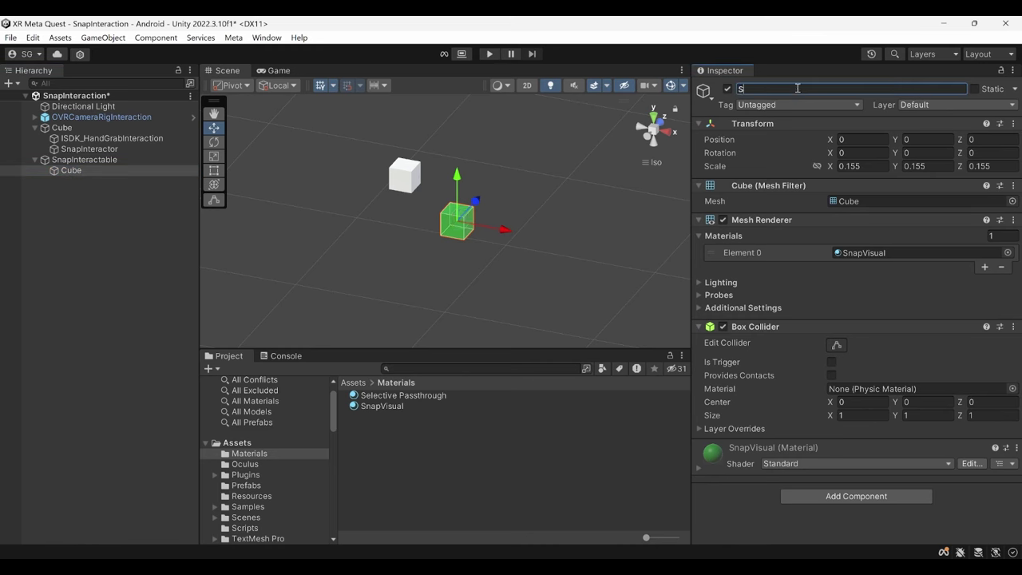
key(Return)
click(1013, 328)
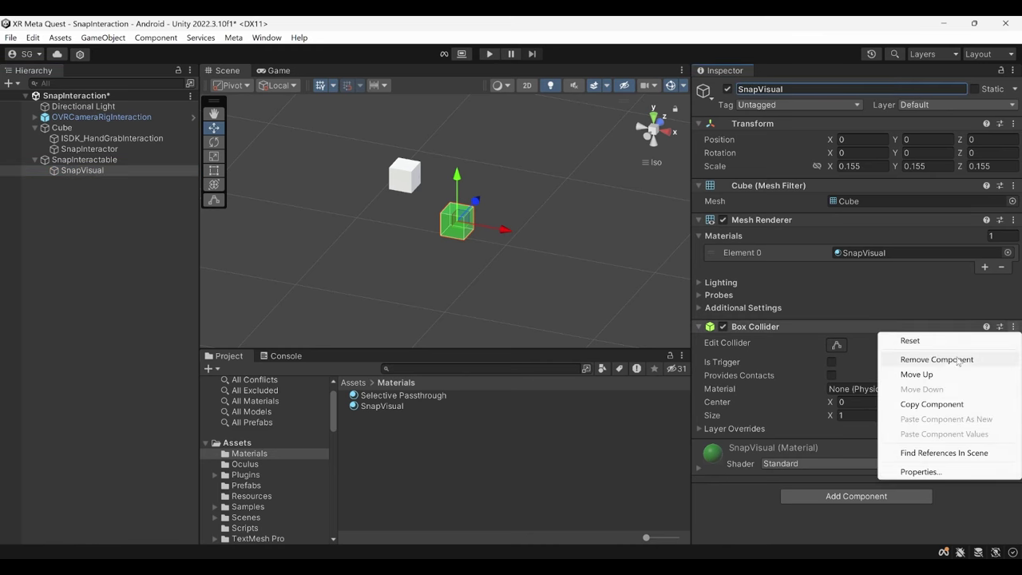
click(934, 358)
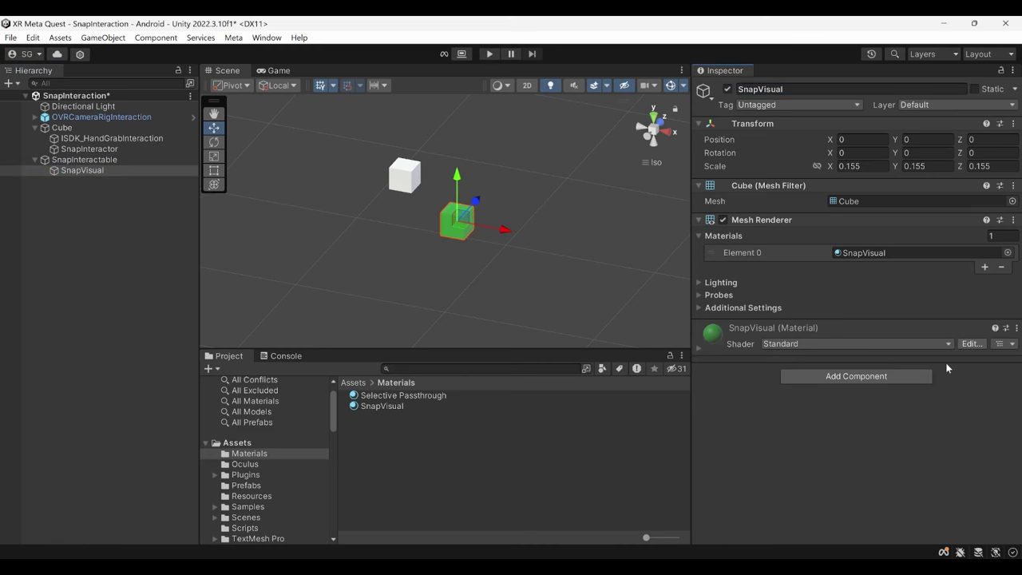
Set SnapInteractable's Box Collider size to 0.155 on each axis
click(114, 159)
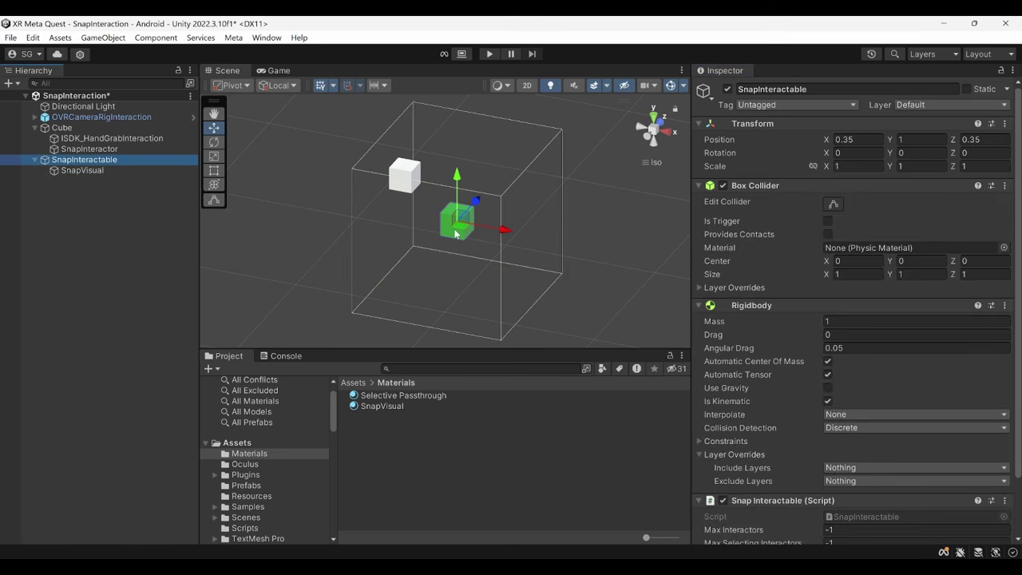
click(846, 273)
text(0.135)
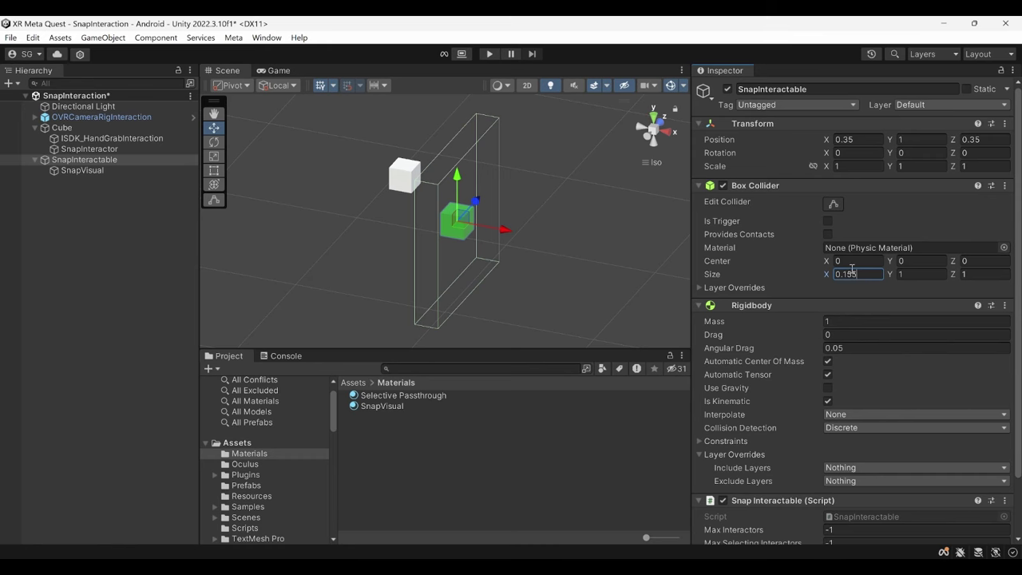
click(915, 275)
text(0.155)
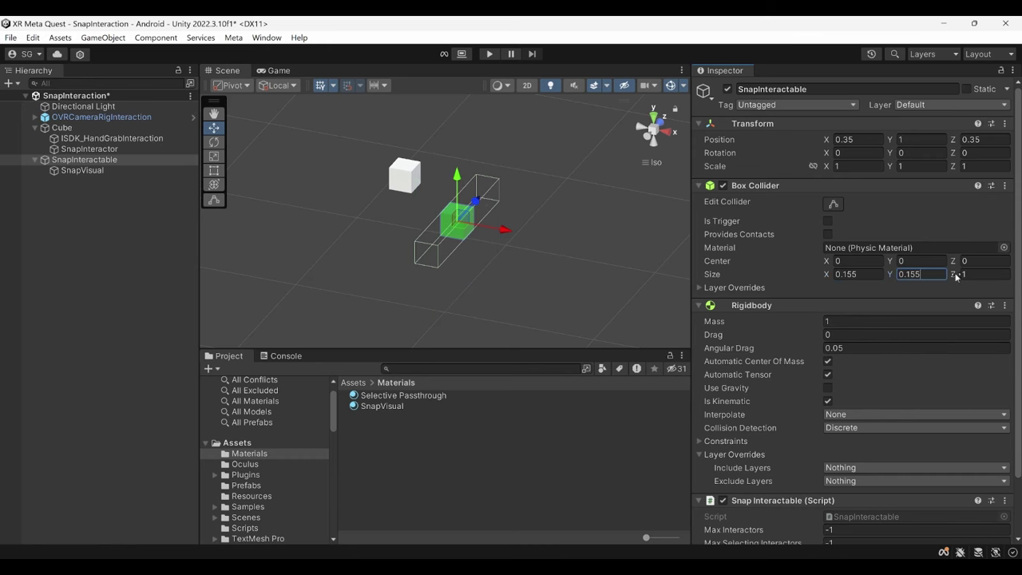
click(969, 274)
text(0.155)
scroll(969, 275, down, 2)
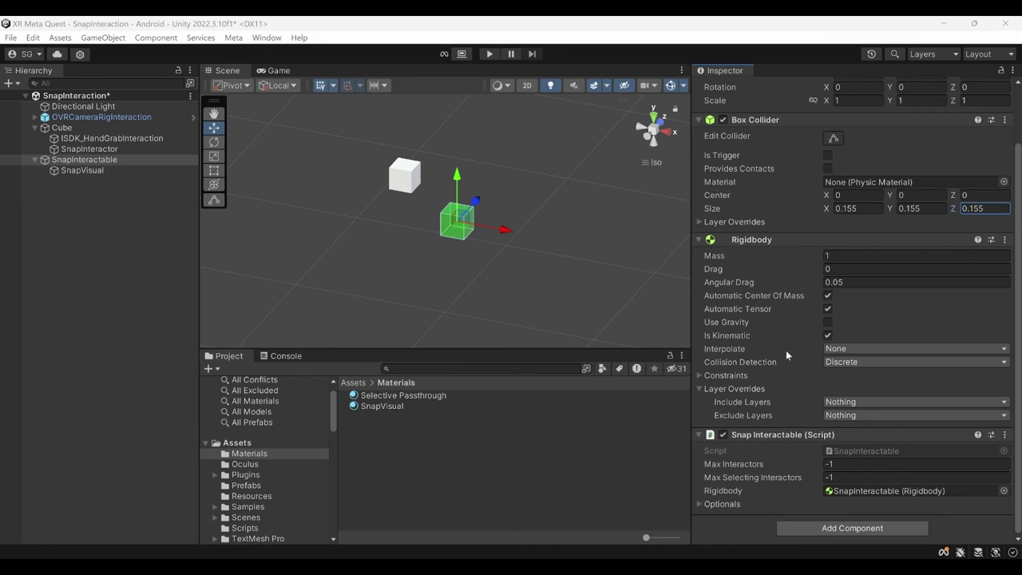
Add an Interactable Unity Event Wrapper and point its Interactable View at the Snap Interactable component
click(796, 525)
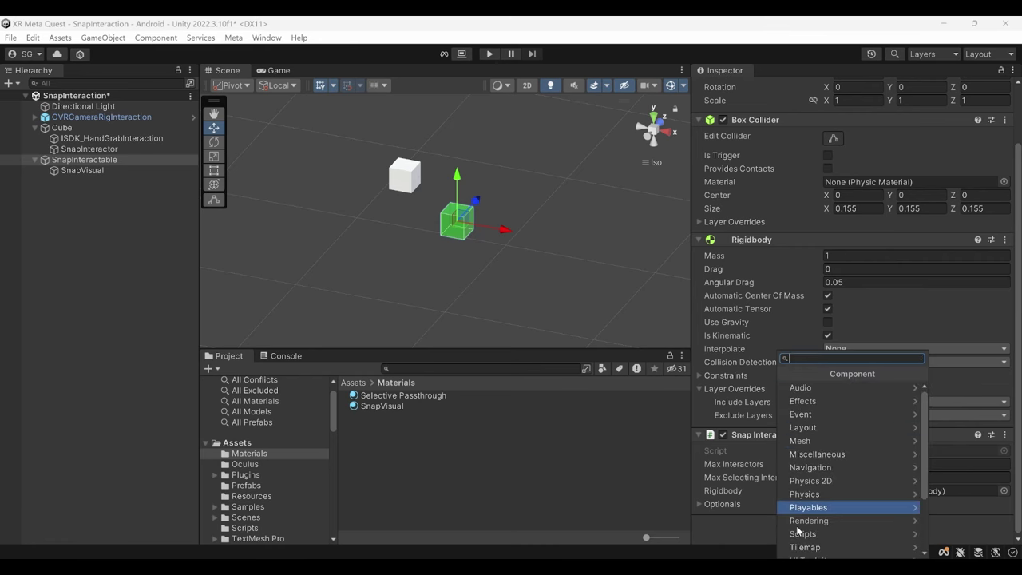
text(Interactable )
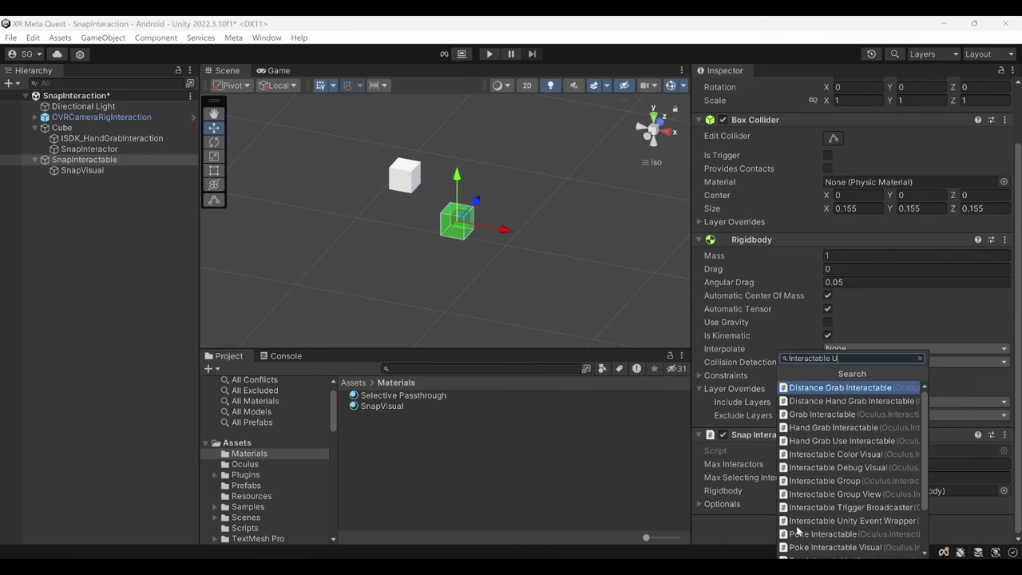
text(Unity Event)
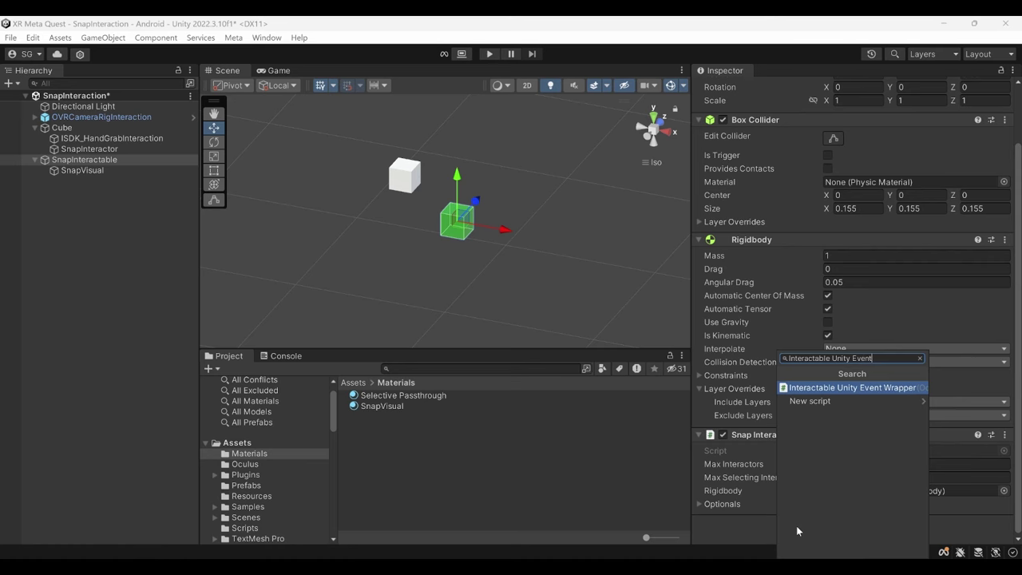
key(Return)
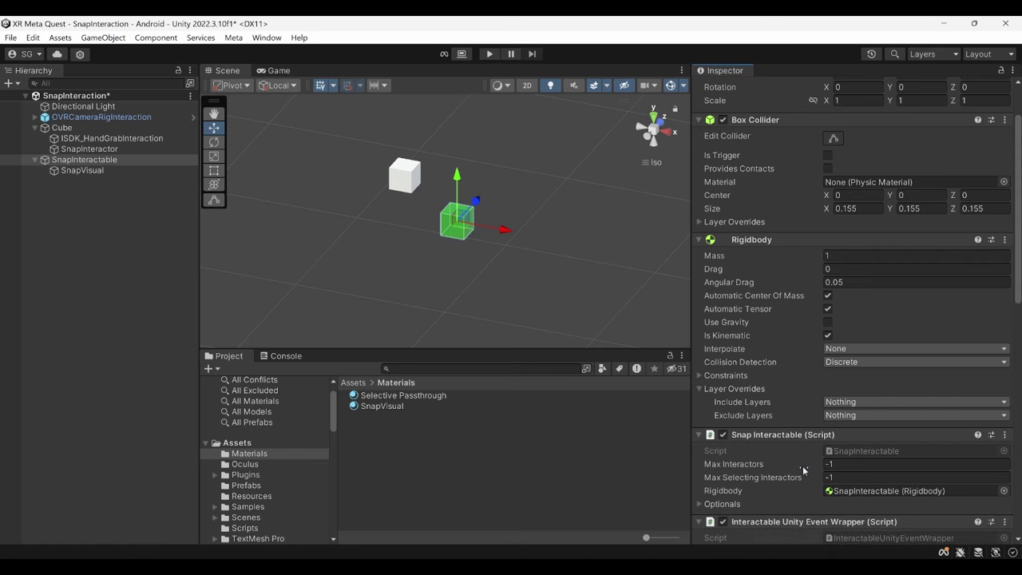
scroll(804, 415, down, 5)
scroll(805, 372, down, 3)
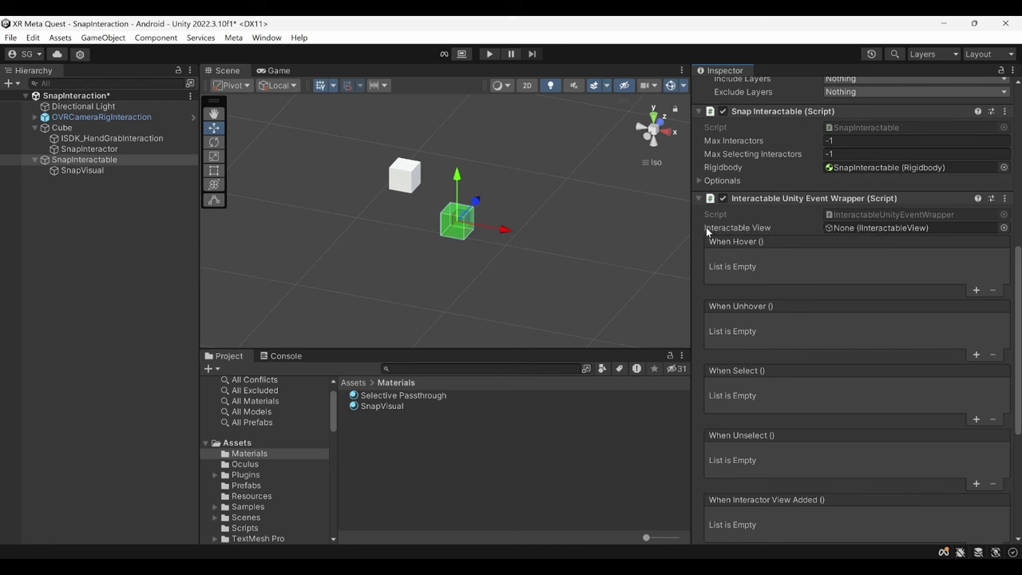
mouse_move(751, 111)
mouse_down()
mouse_move(827, 181)
mouse_move(850, 225)
mouse_up()
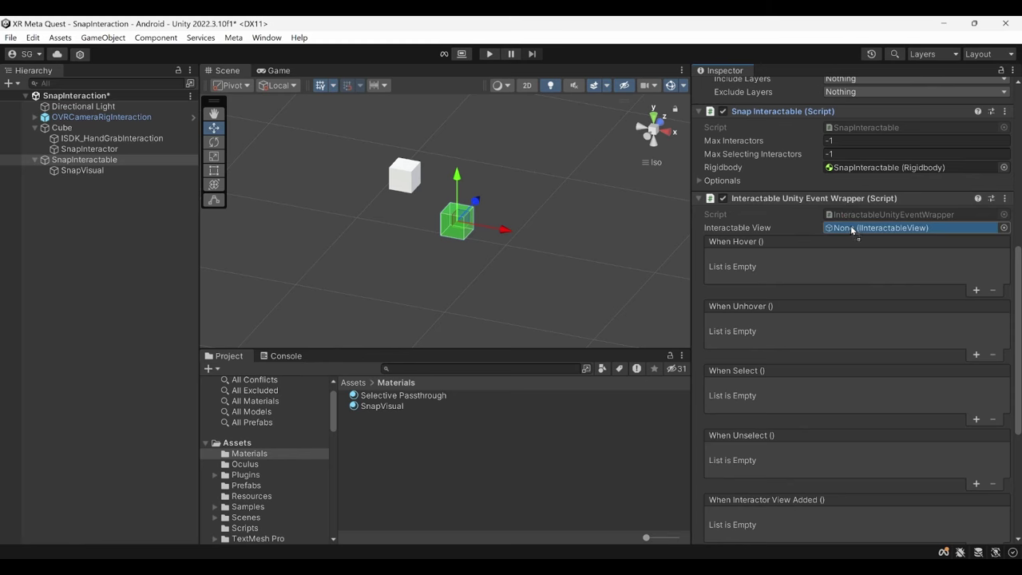
scroll(803, 155, down, 4)
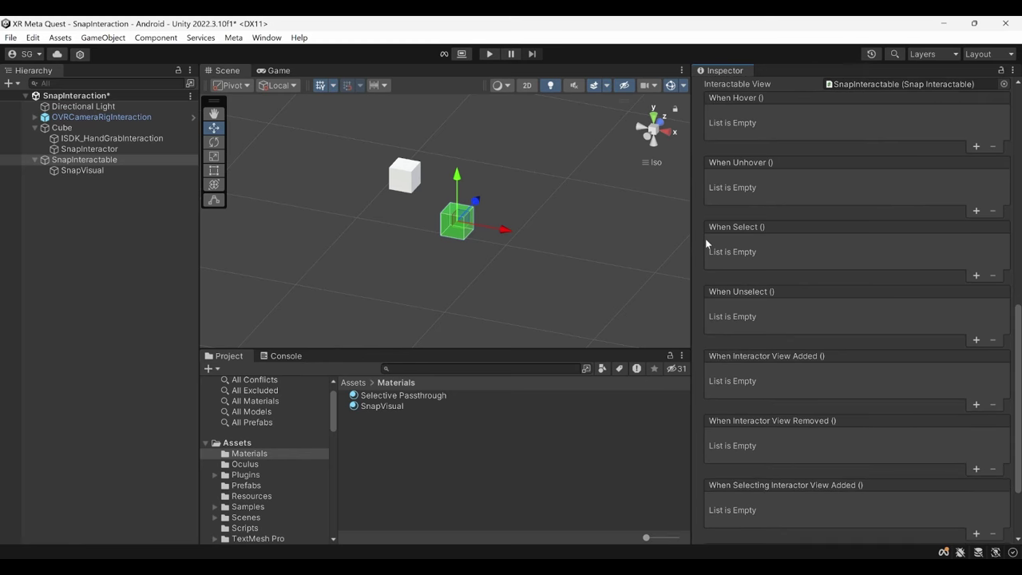
Make the When Select event call GameObject.SetActive (unticked) on SnapVisual to hide it
click(973, 276)
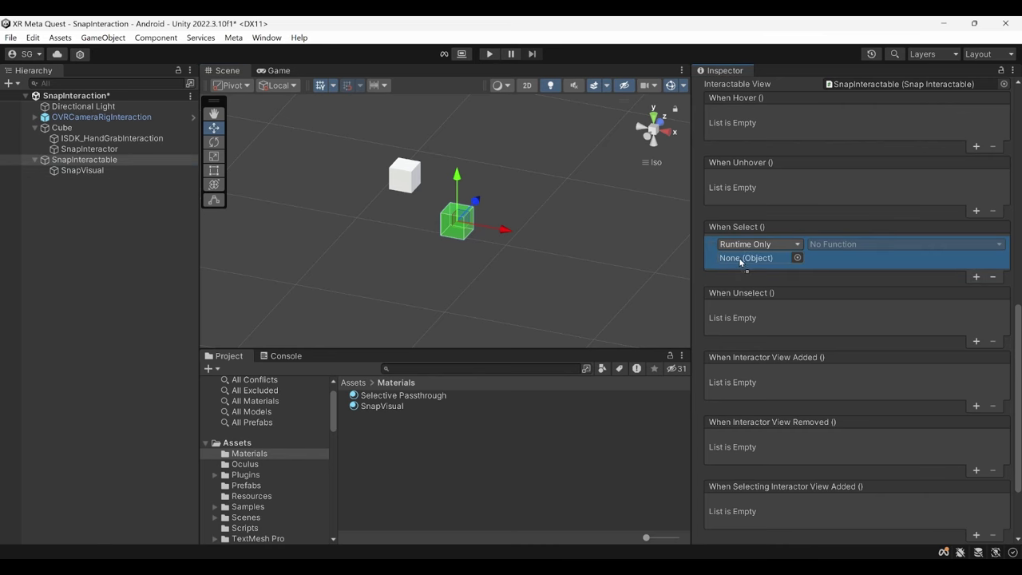
drag(79, 170, 751, 258)
click(832, 251)
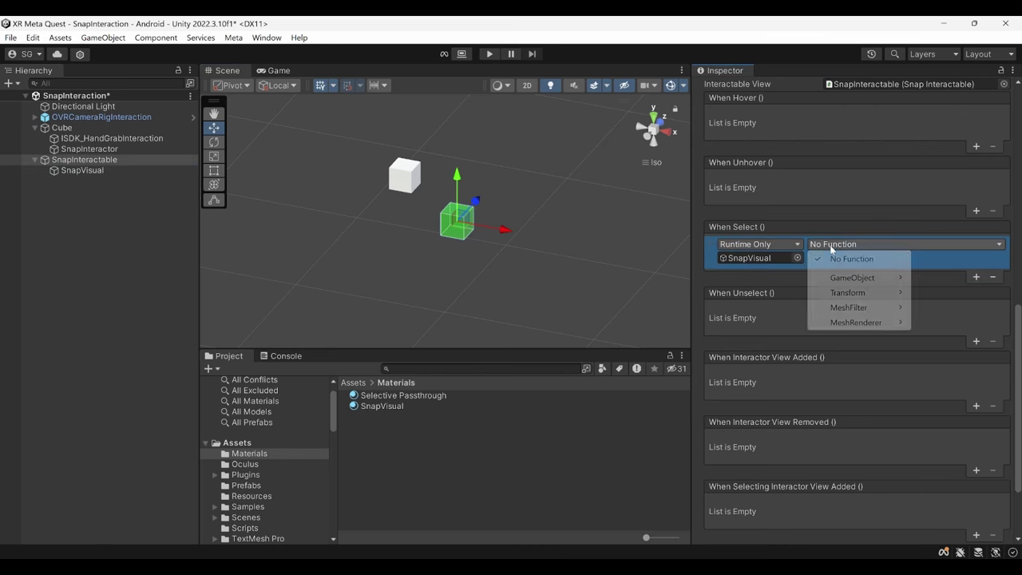
mouse_move(845, 283)
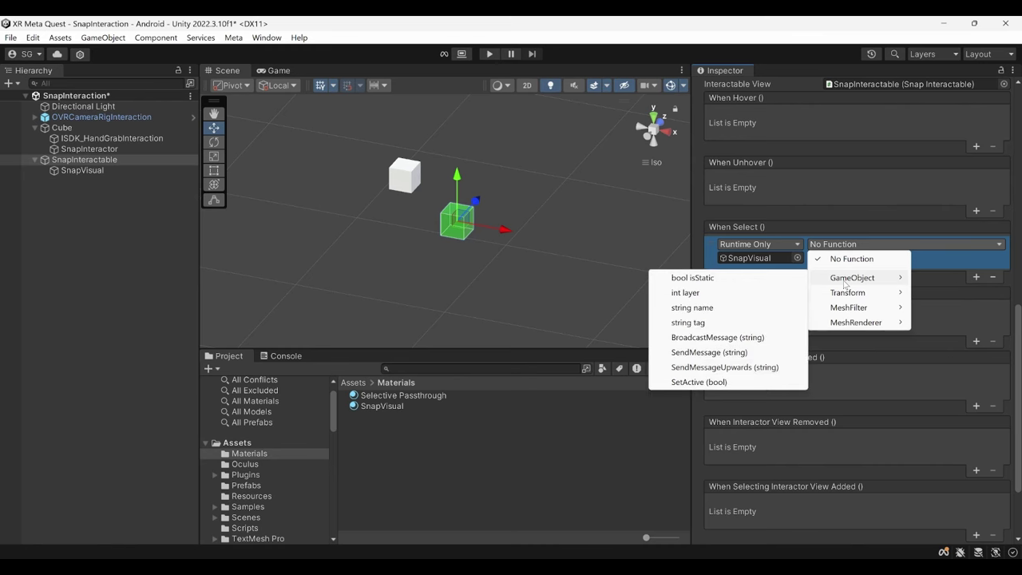
click(708, 383)
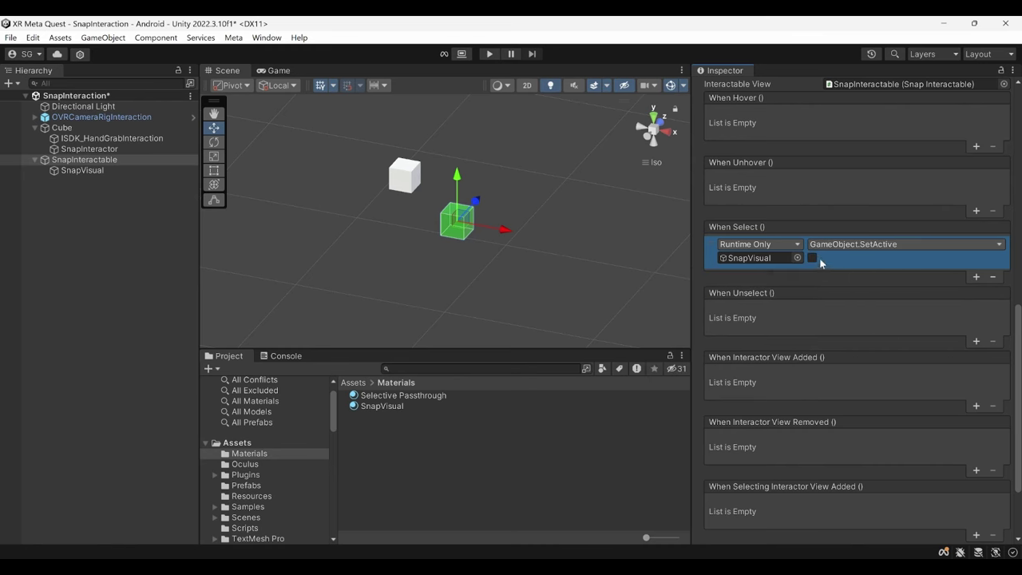
Make When Unselect call SetActive (ticked) on SnapVisual, then save the scene and play it
click(977, 342)
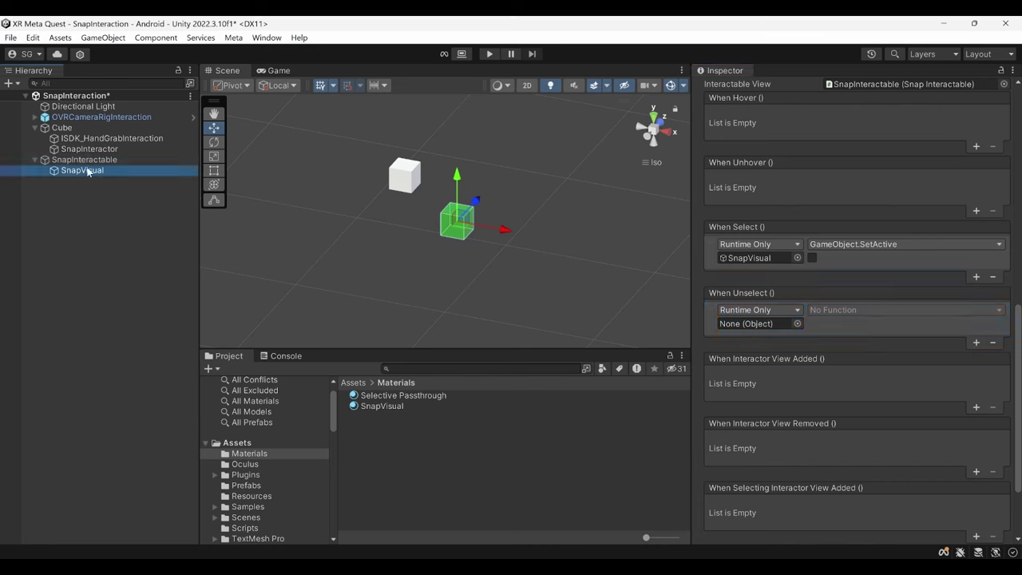
drag(82, 170, 748, 323)
click(834, 311)
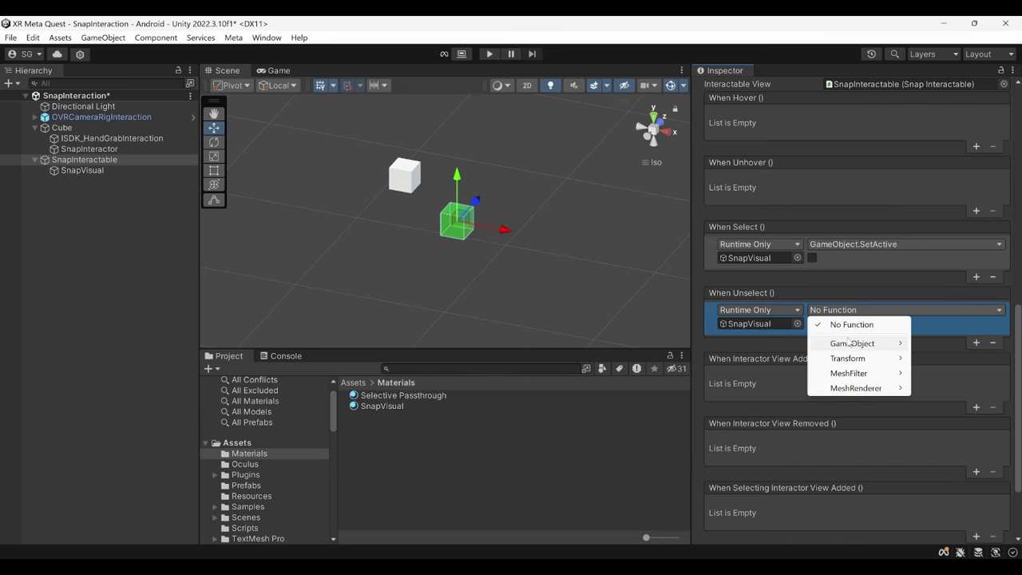
mouse_move(850, 342)
click(713, 449)
click(812, 324)
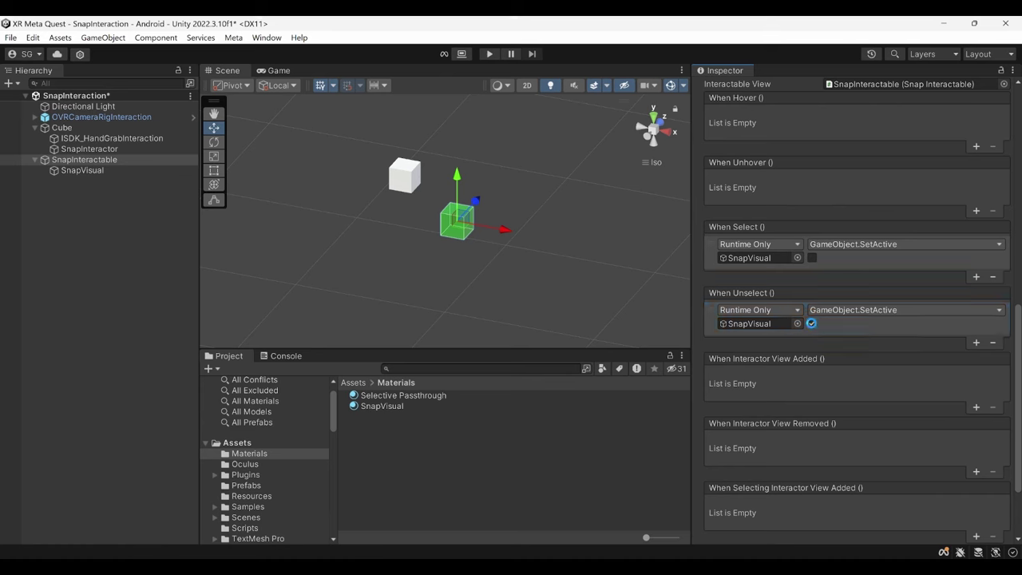
key(ctrl+s)
click(491, 55)
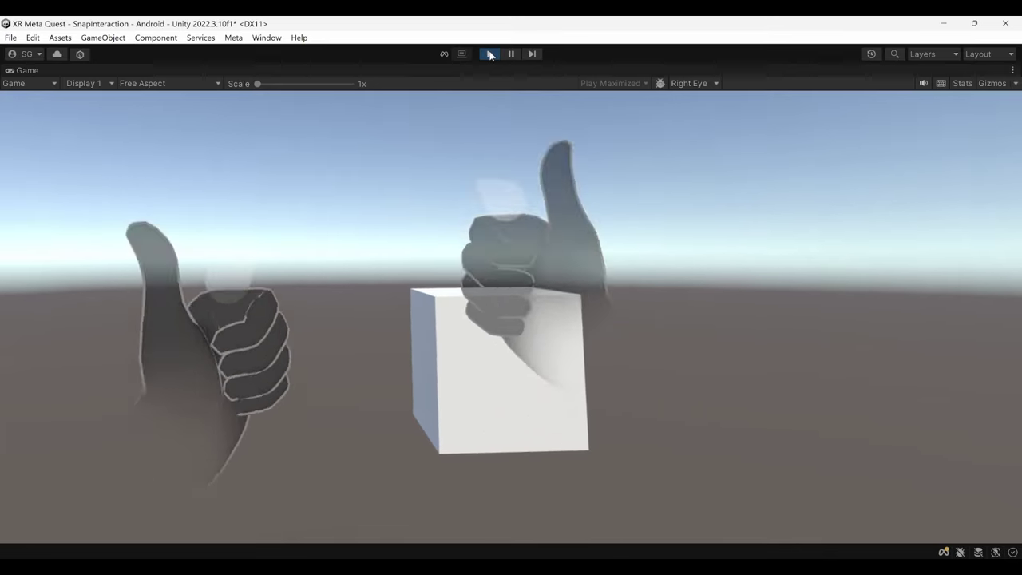
click(489, 53)
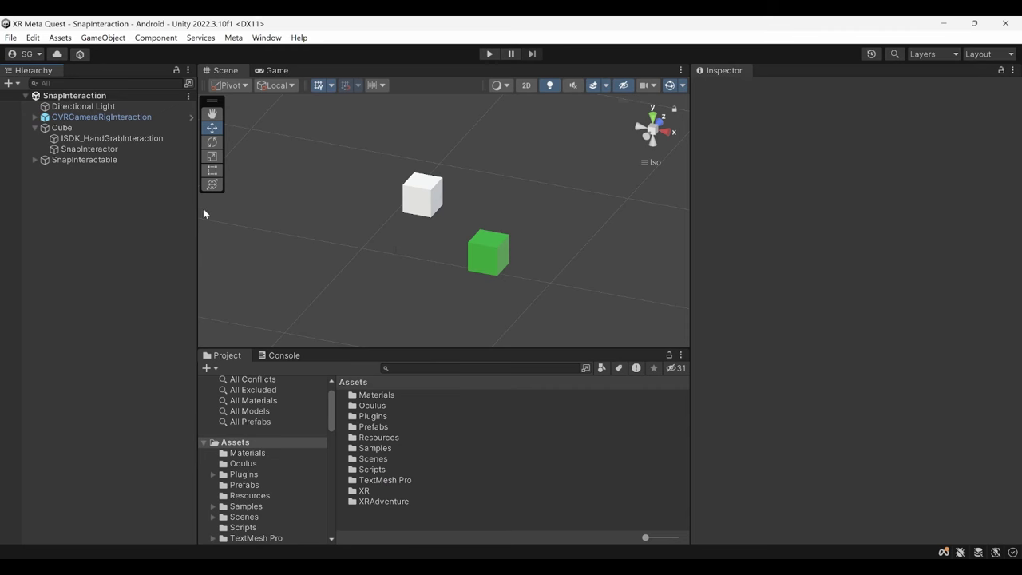
Duplicate SnapInteractable twice and set the copies' Position X to 0 and -0.35
click(138, 147)
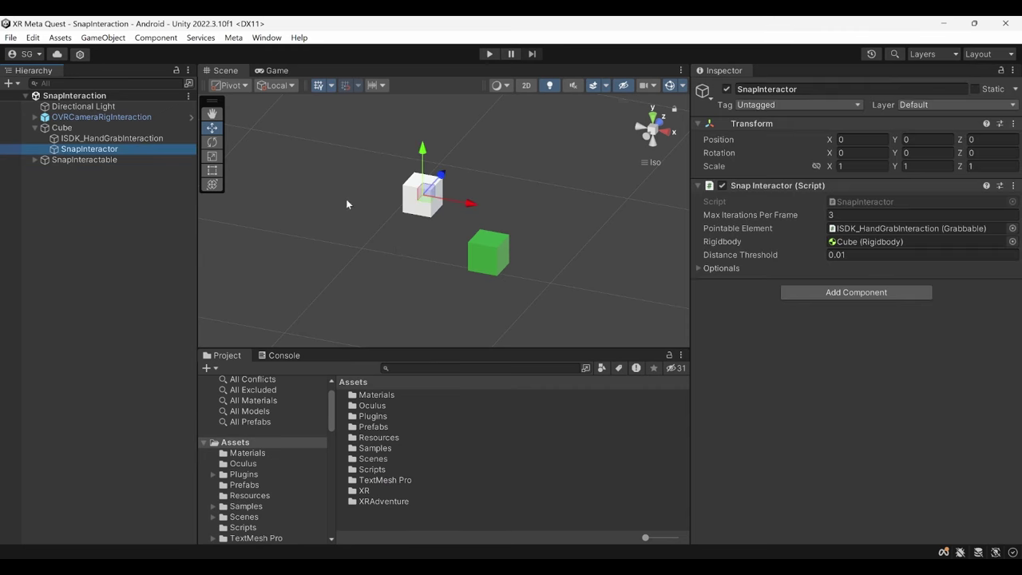
click(696, 268)
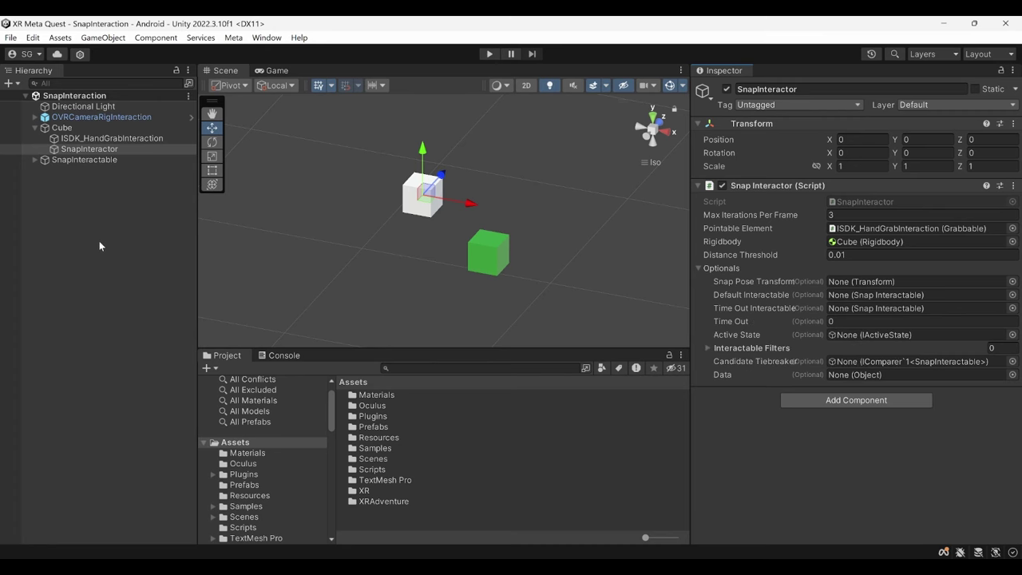
click(118, 159)
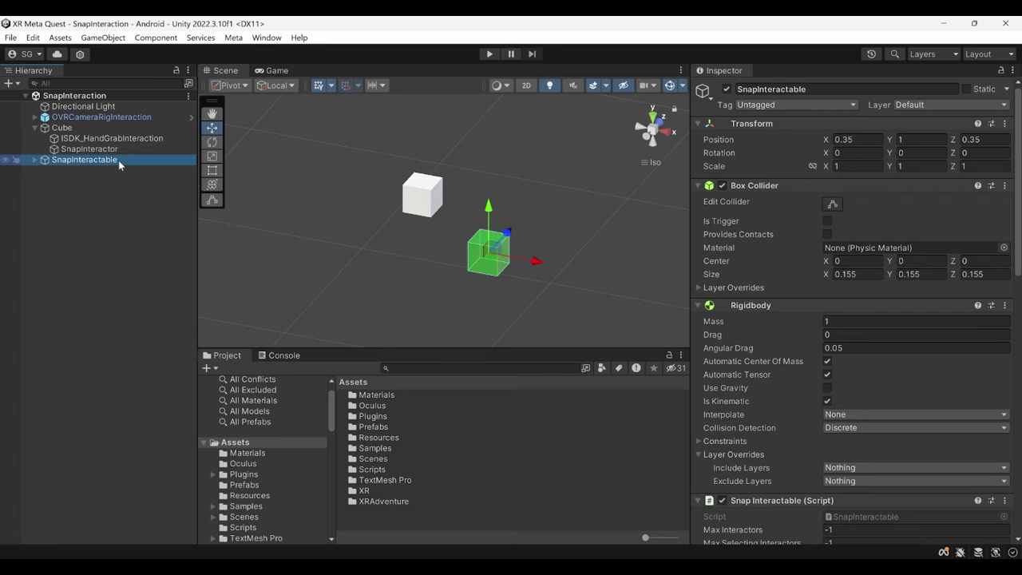
key(ctrl+d)
key(ctrl+d)
click(109, 171)
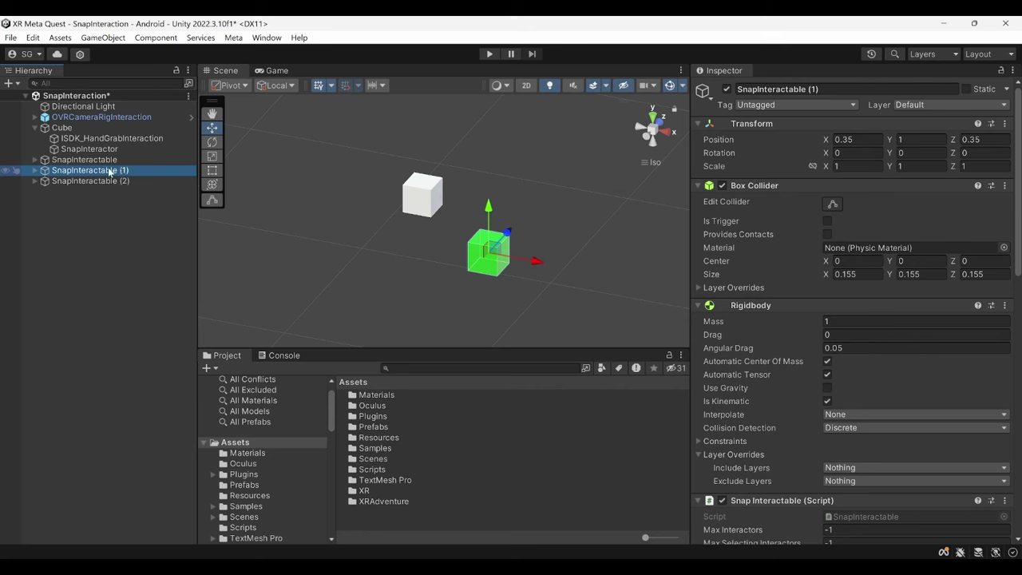
click(844, 140)
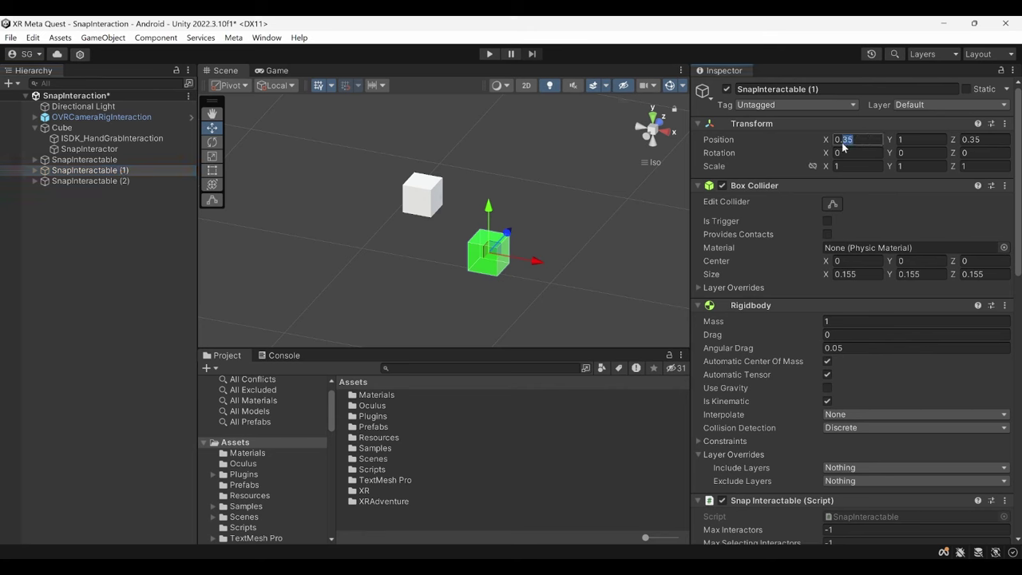
text(0)
key(Return)
click(141, 179)
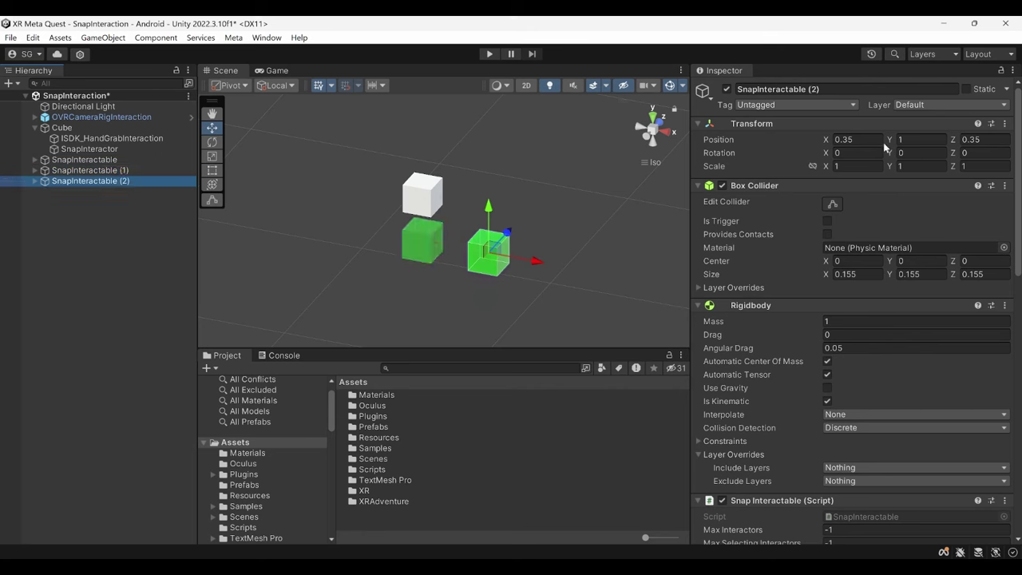
click(850, 140)
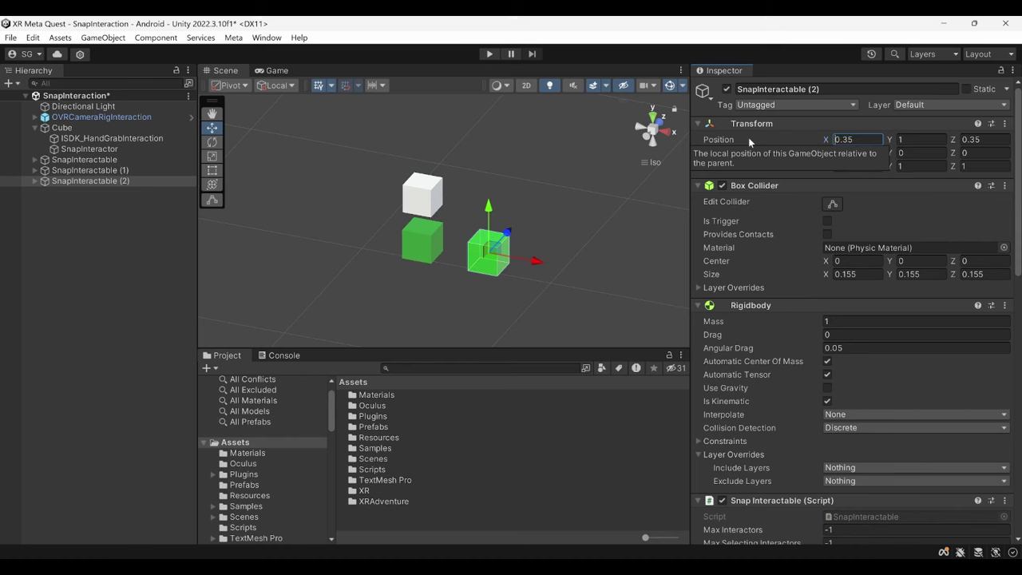
text(-0.35)
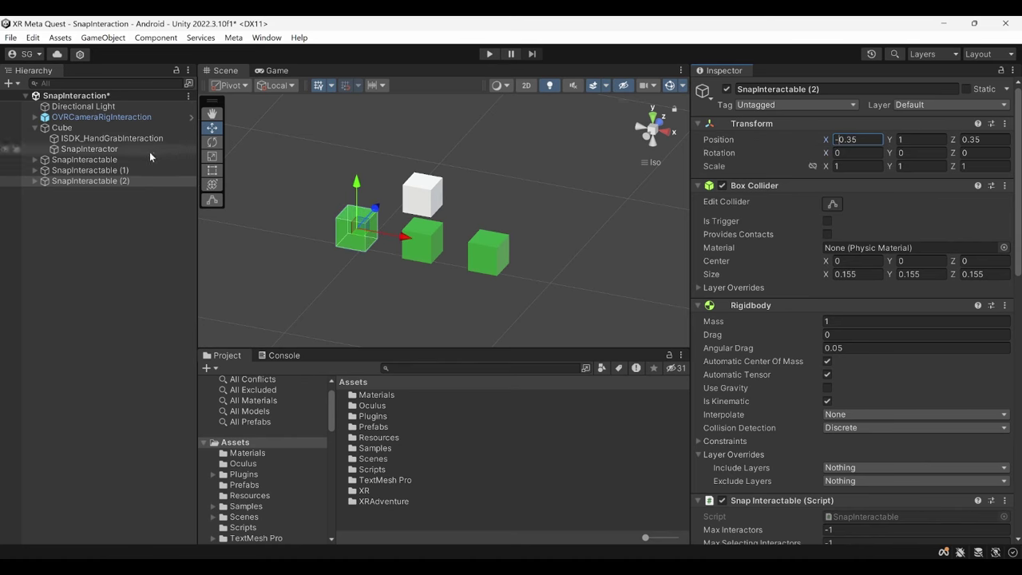
Reopen the SnapInteractor's optional settings and enter 0.5 in three Inspector value fields
click(150, 151)
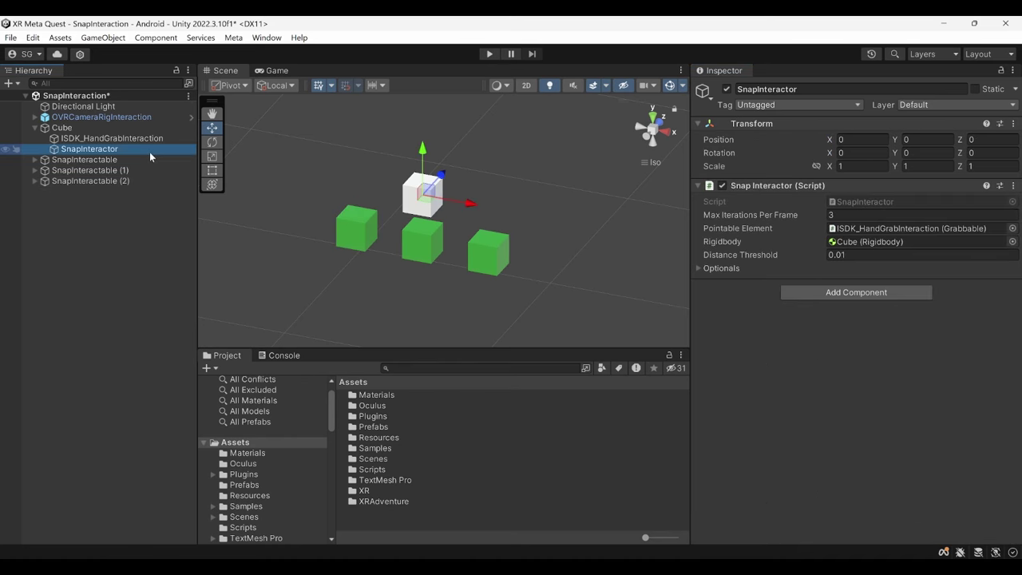
click(699, 270)
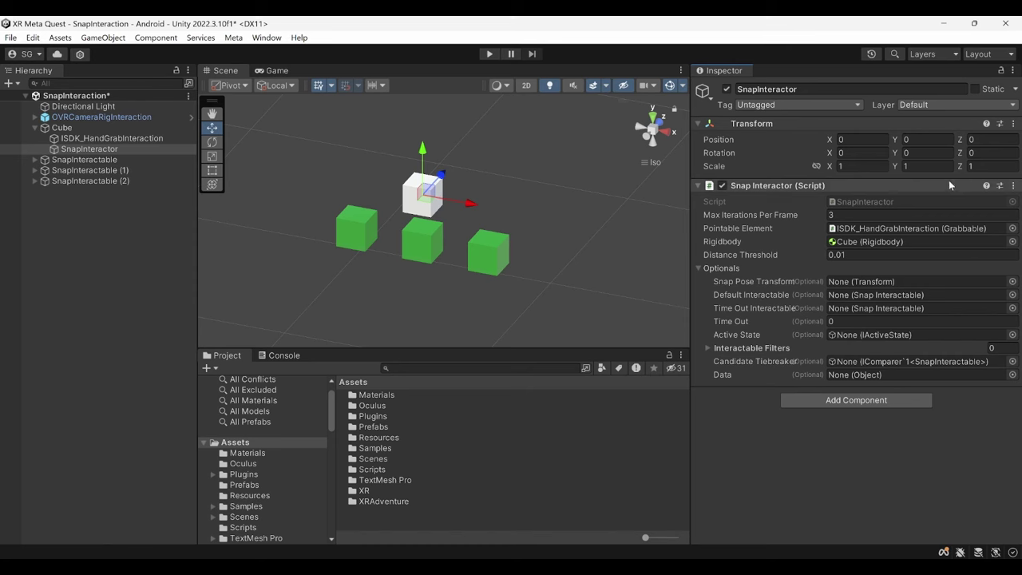
click(750, 348)
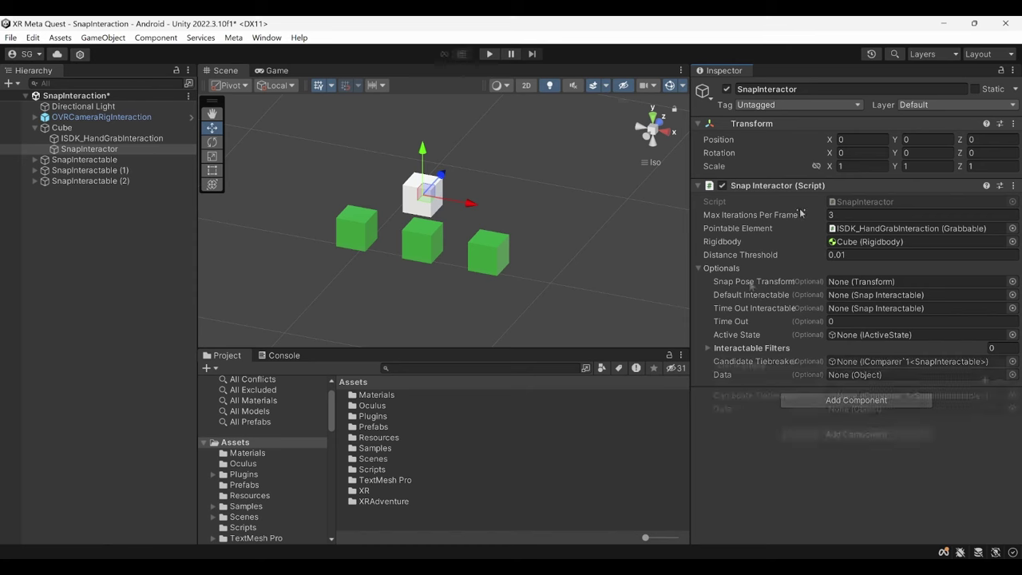
click(858, 140)
text(0.5)
click(925, 140)
text(0.5)
click(978, 140)
text(0.5)
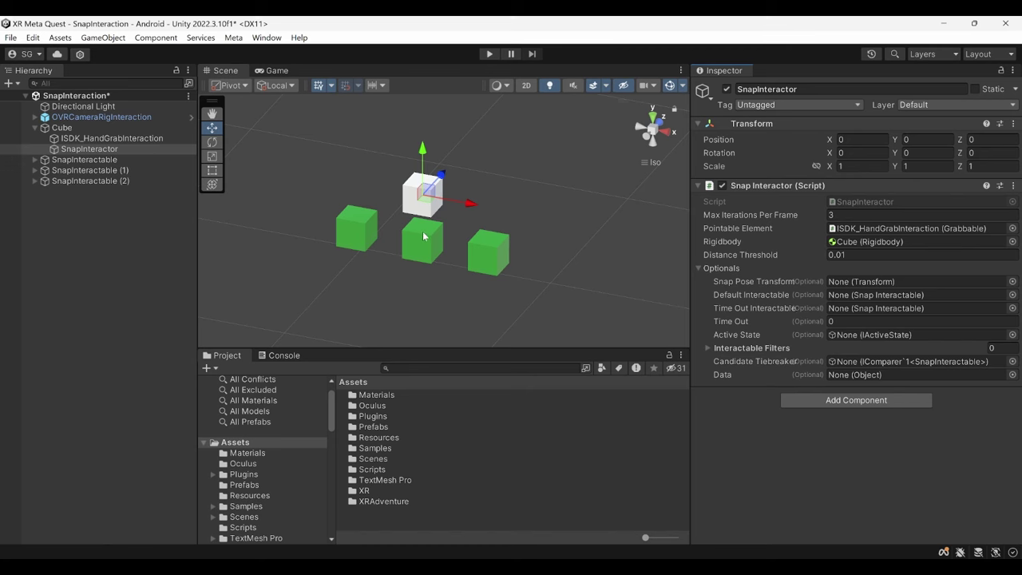
Check which cube is SnapInteractable (1), then reopen the SnapInteractor's optional settings
click(128, 170)
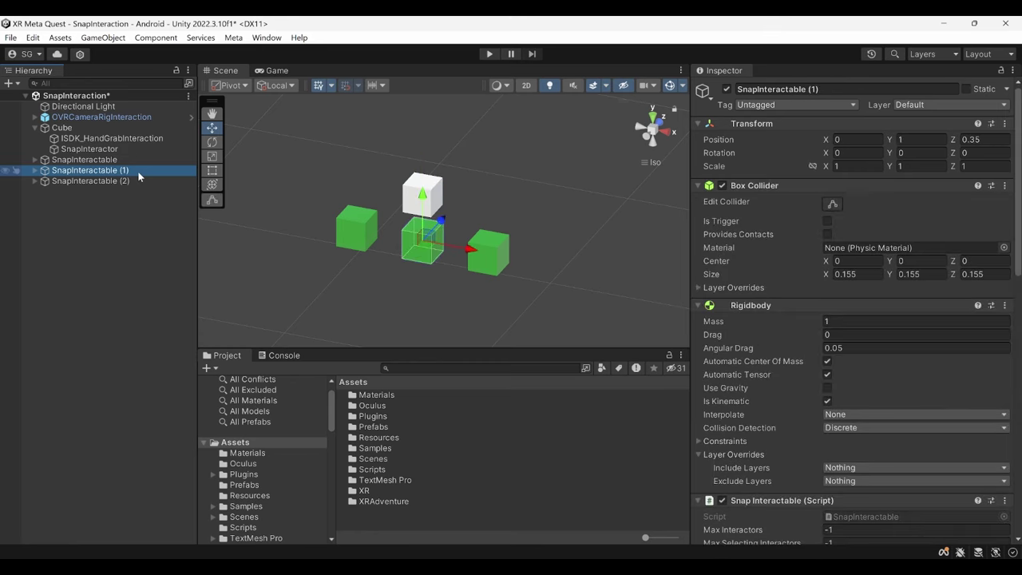
click(78, 151)
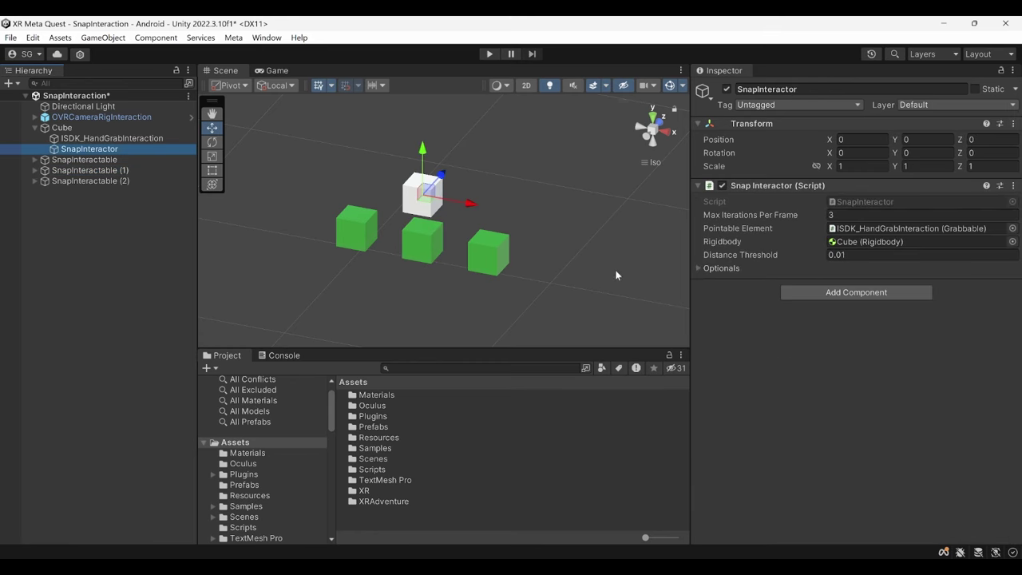
click(698, 267)
Set Default Interactable to SnapInteractable (1), Time Out Interactable to SnapInteractable, and Time Out to 3
click(102, 171)
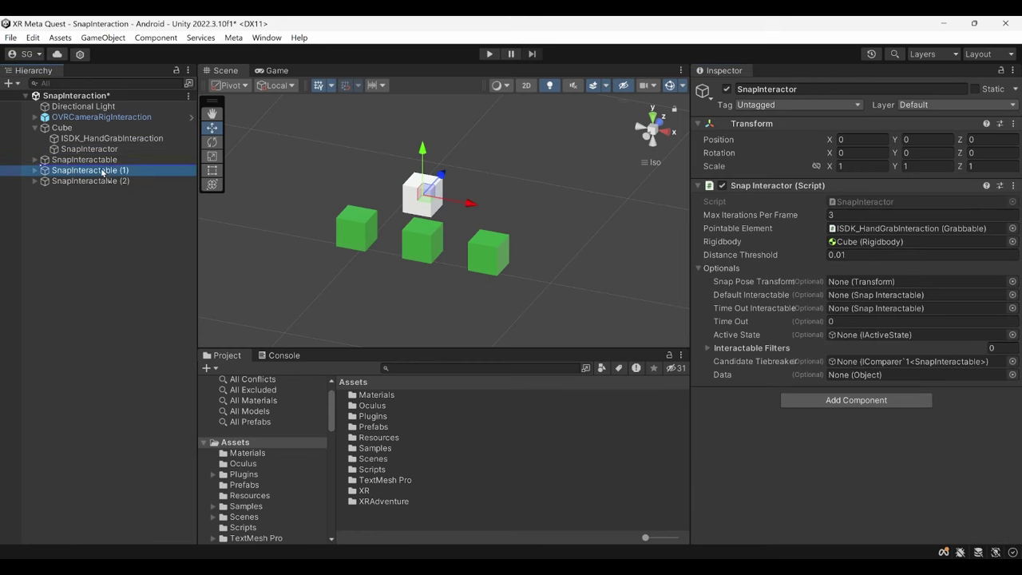
drag(103, 172, 872, 301)
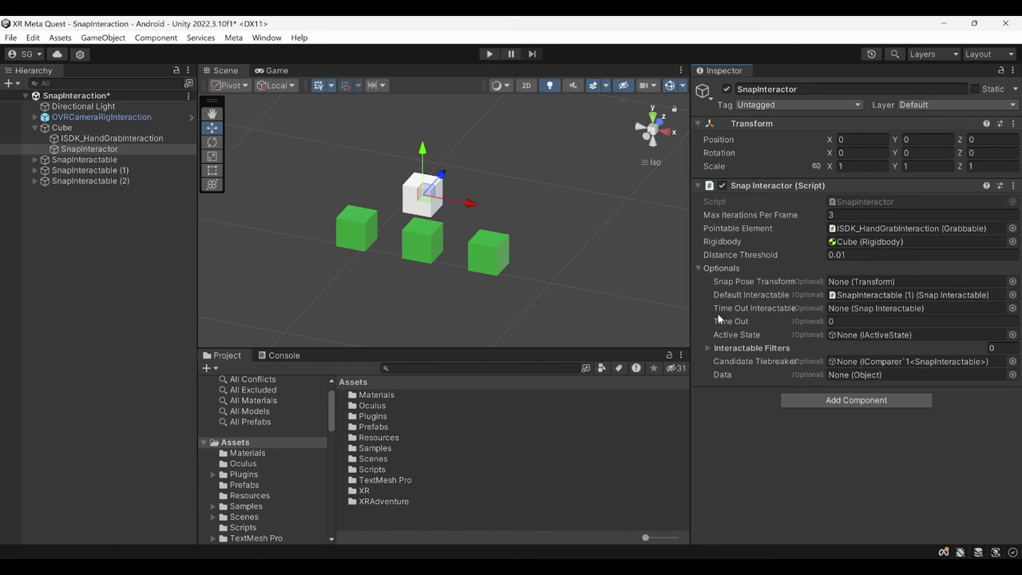
mouse_move(765, 317)
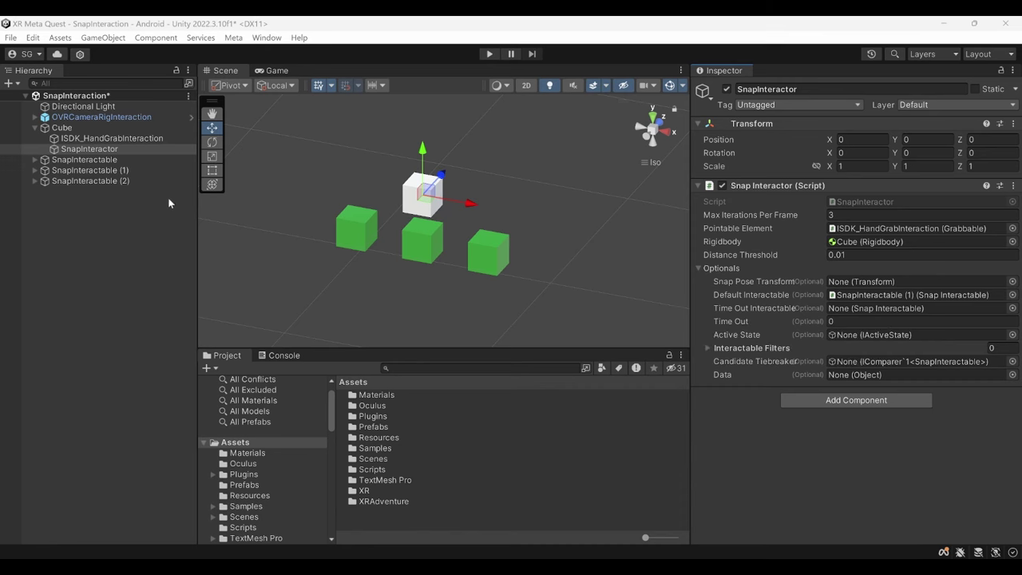
mouse_move(83, 160)
mouse_down()
mouse_move(777, 287)
mouse_move(845, 309)
mouse_up()
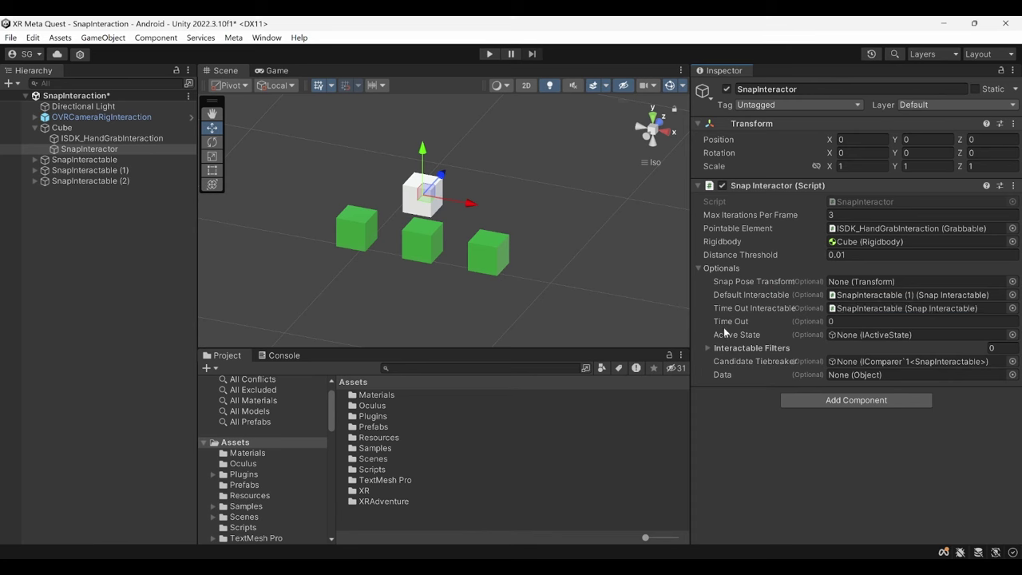
click(844, 321)
key(BackSpace)
text(3)
click(707, 347)
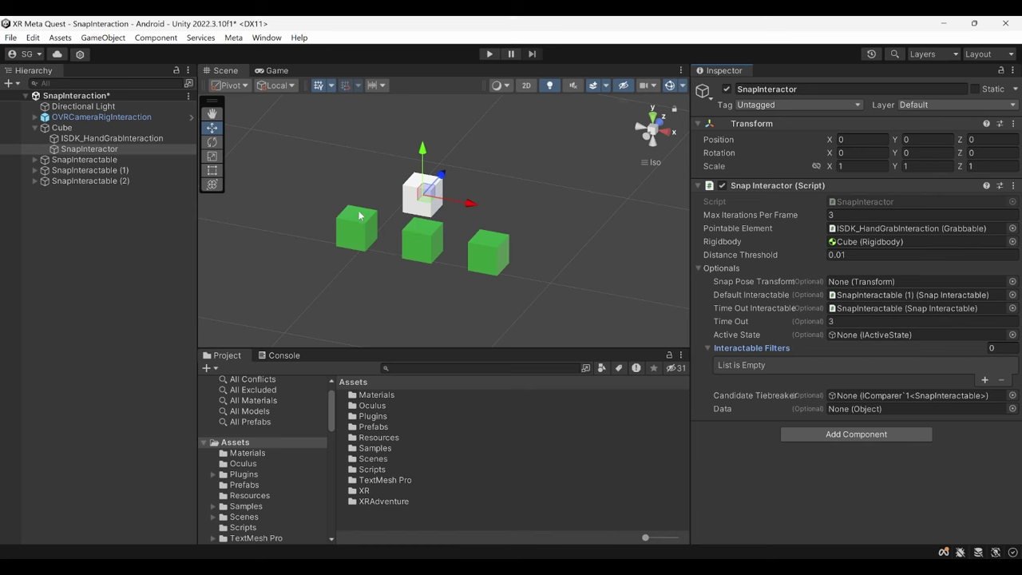
mouse_move(770, 352)
Add a Tag Set component with one empty Tags entry to all three SnapInteractables
click(111, 159)
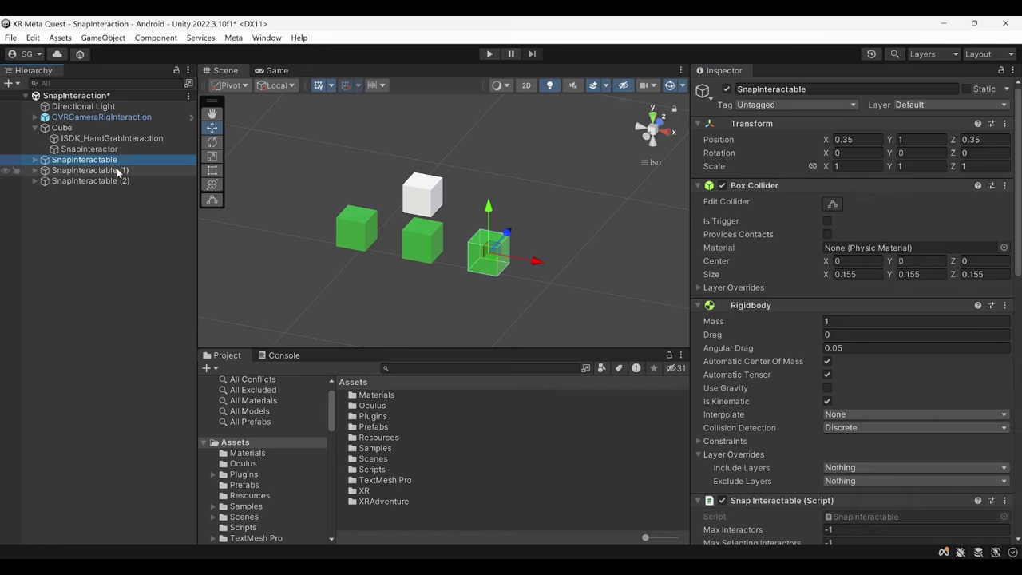
shift+click(88, 181)
scroll(763, 383, down, 4)
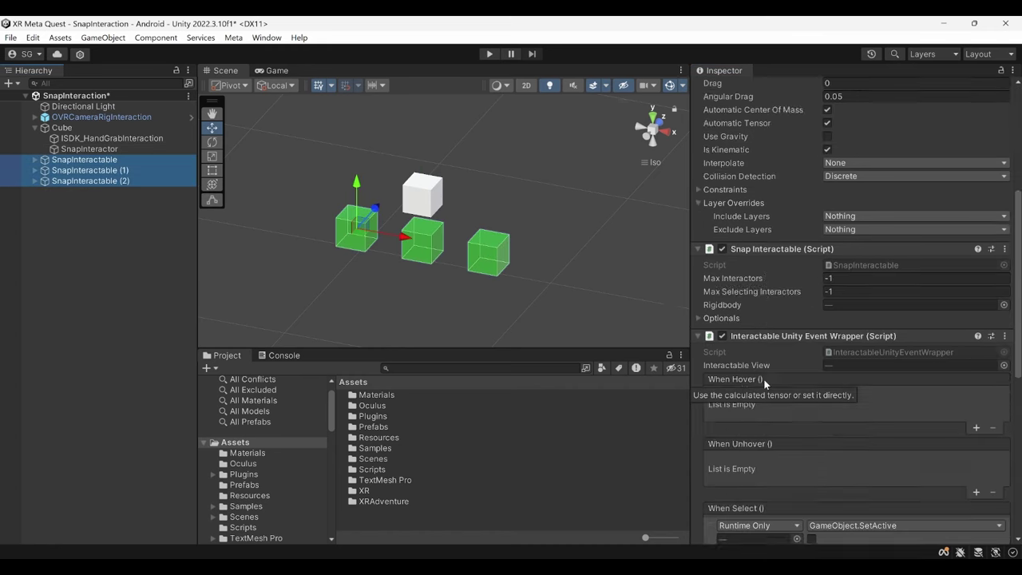
scroll(767, 400, down, 6)
scroll(783, 455, down, 3)
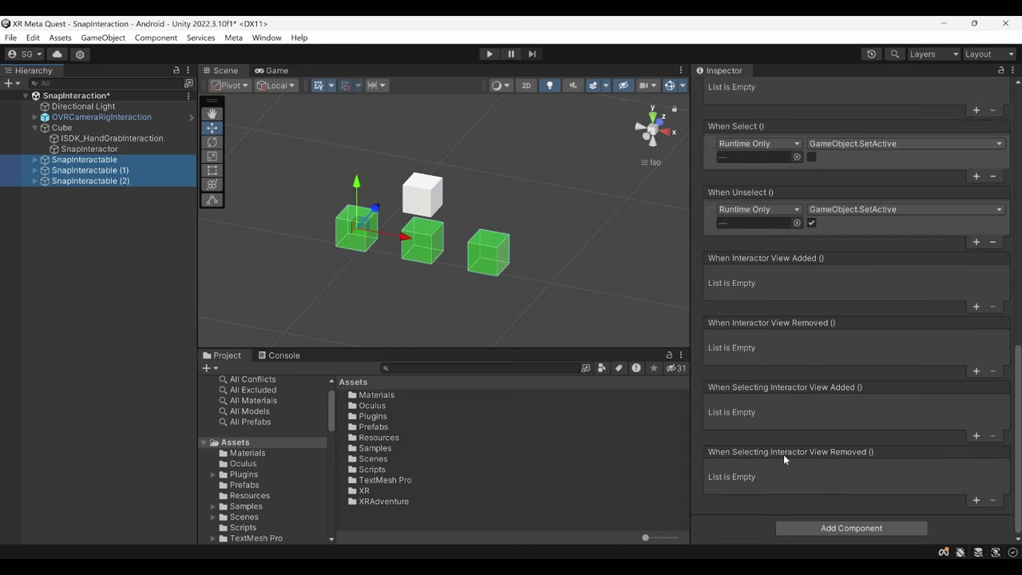
click(814, 528)
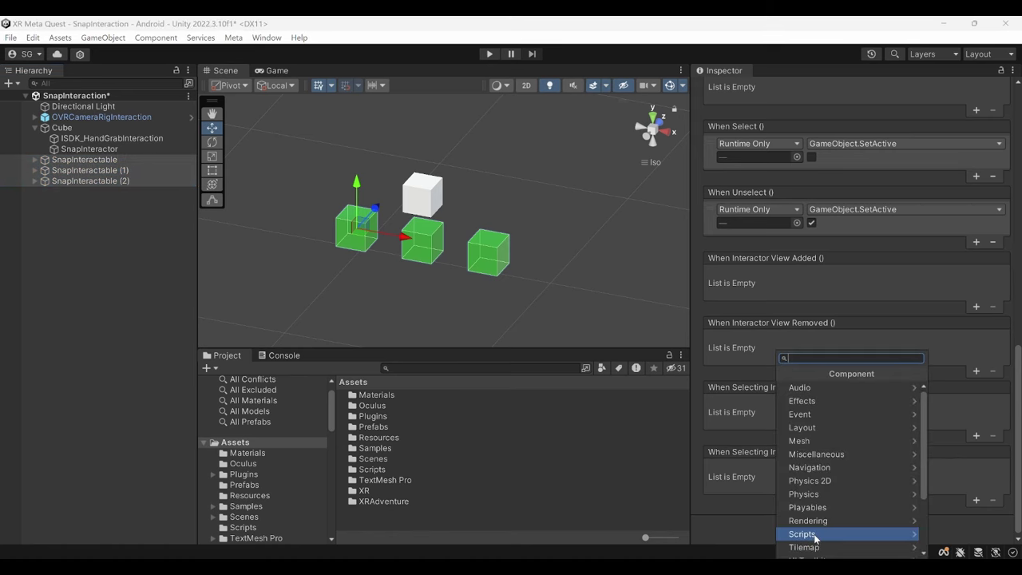
text(Tag set)
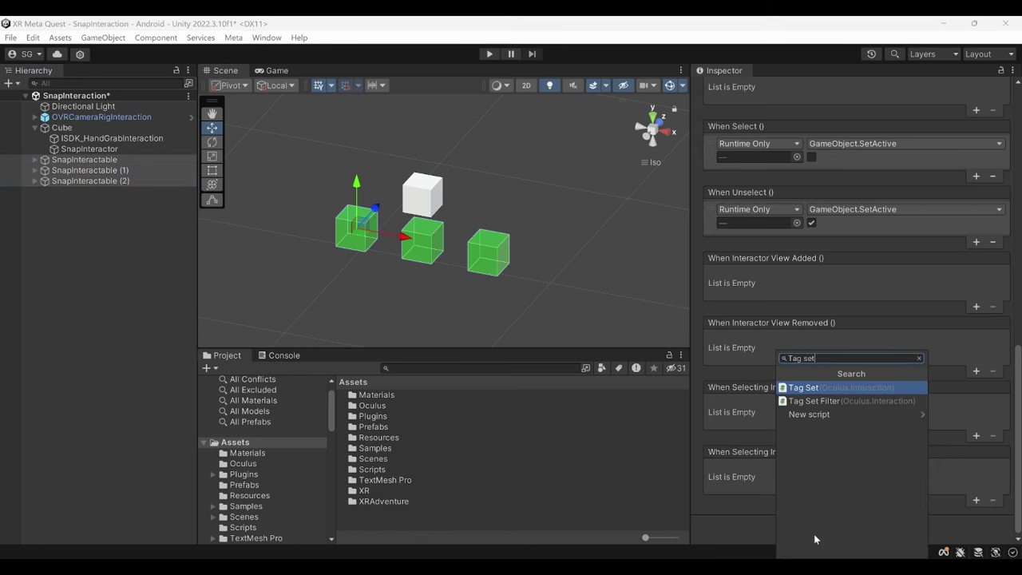
click(811, 388)
scroll(811, 383, down, 2)
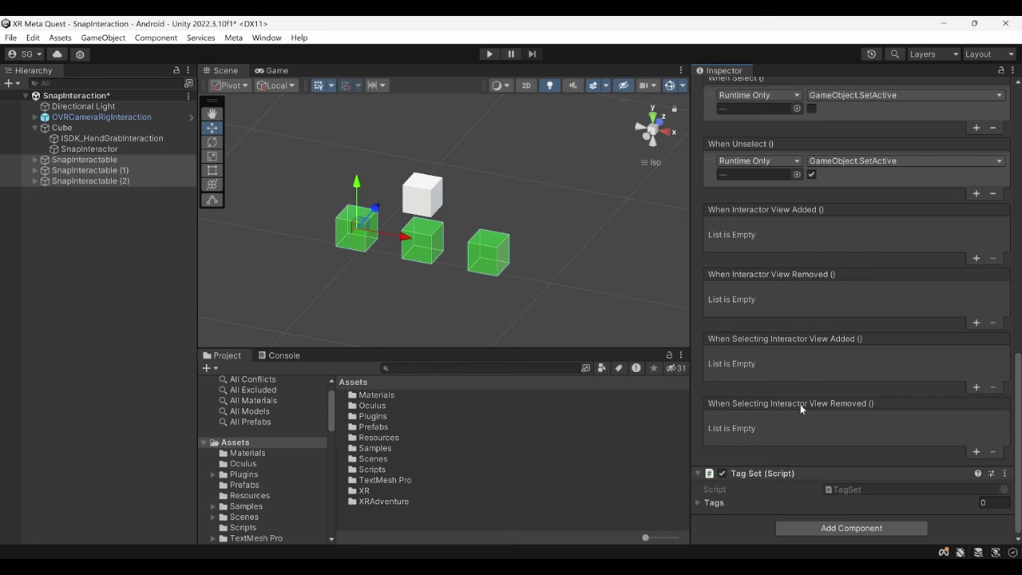
click(697, 502)
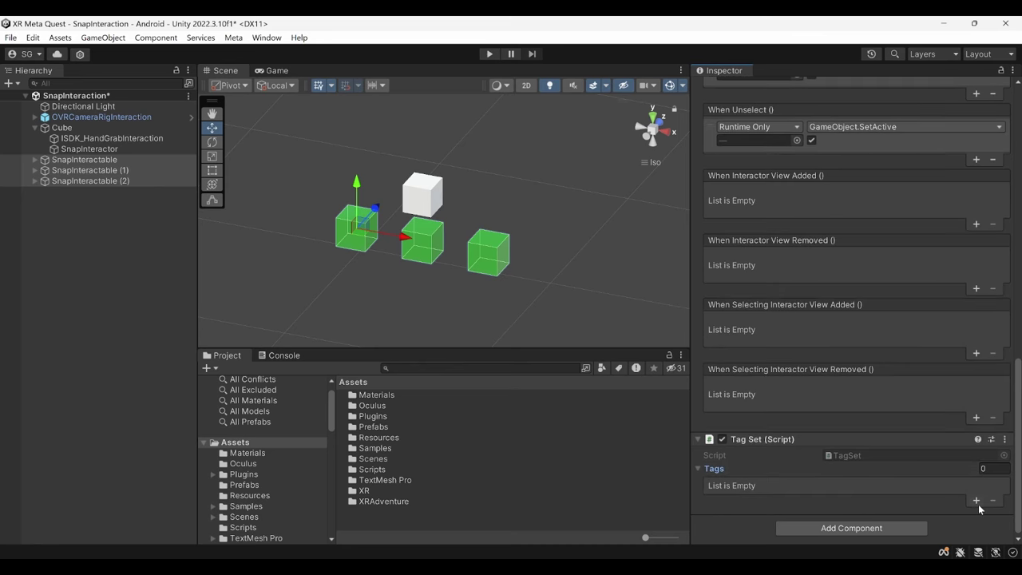
click(976, 501)
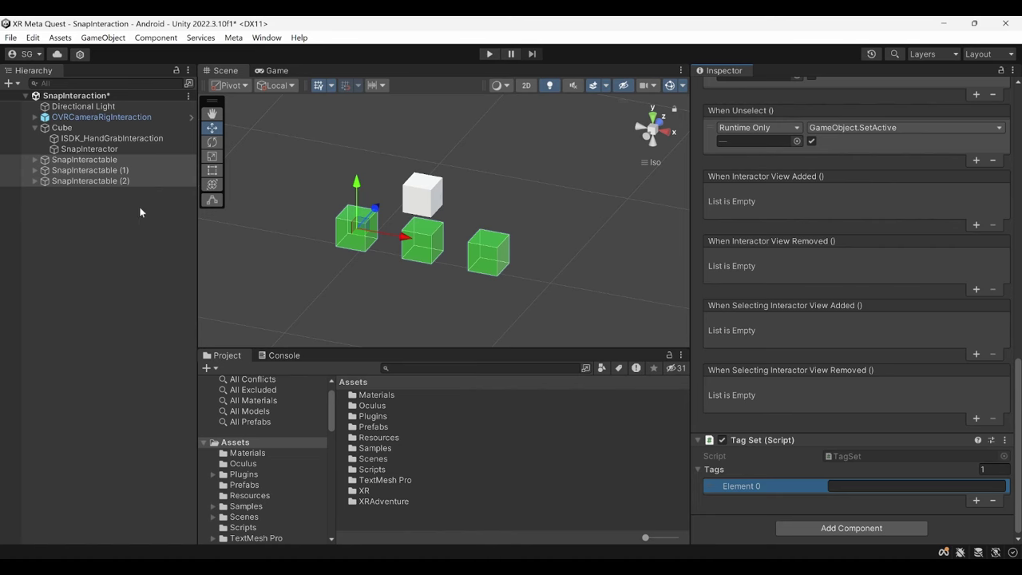
Enter the tags Cube, Cube and Sphere on SnapInteractable, (1) and (2)
click(124, 166)
click(123, 161)
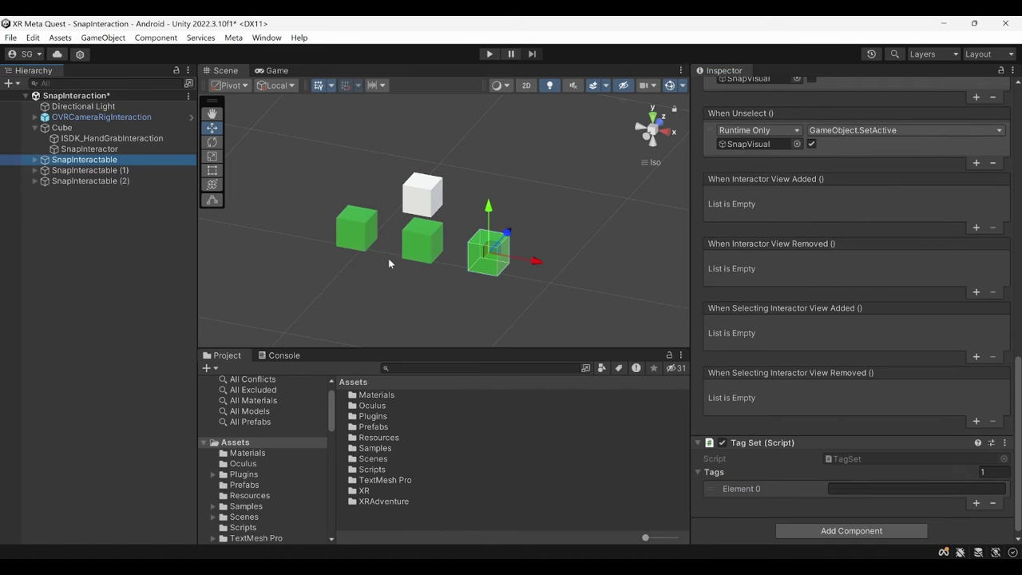
click(843, 485)
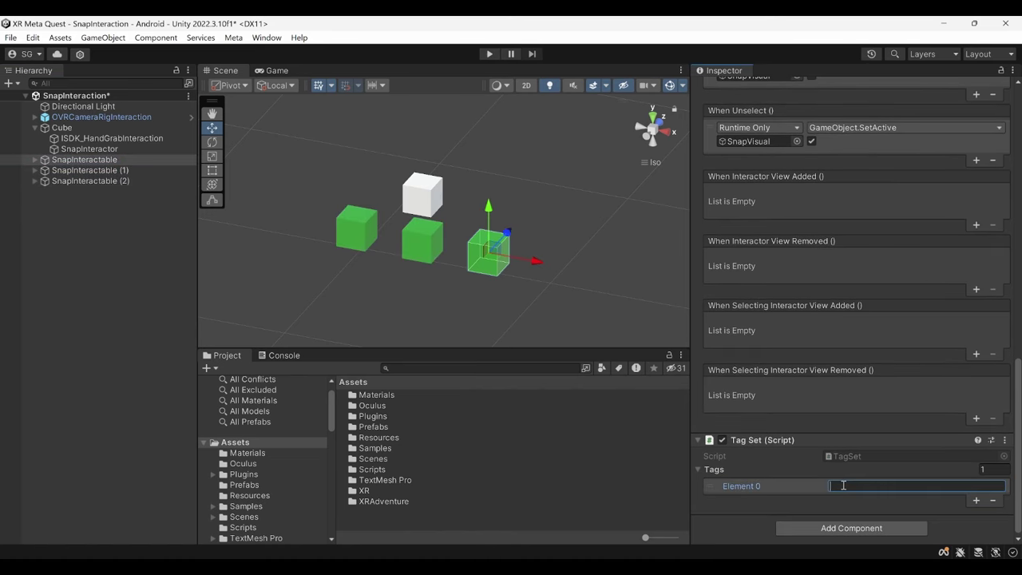
text(Cube)
click(147, 170)
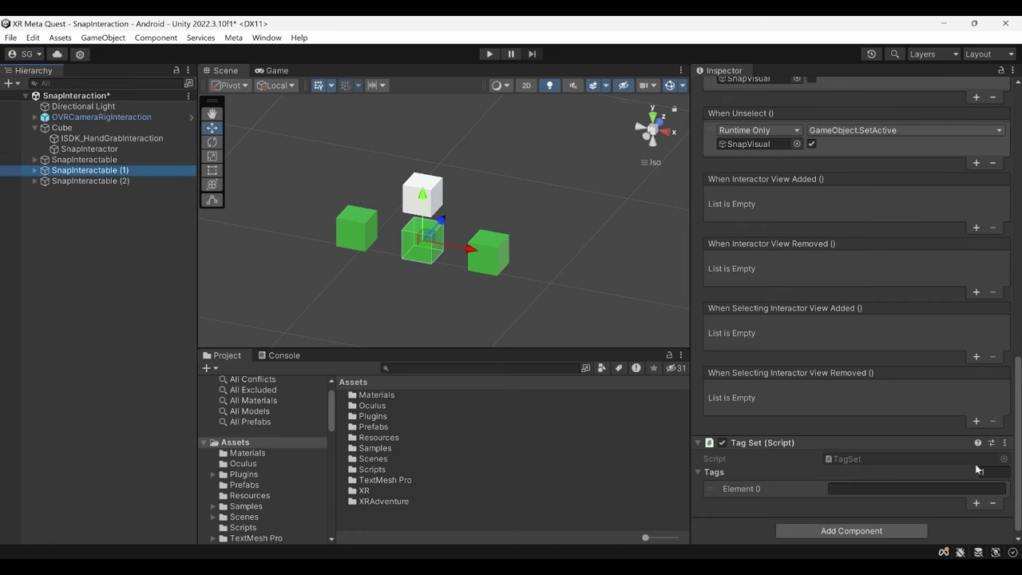
click(873, 488)
text(Cube)
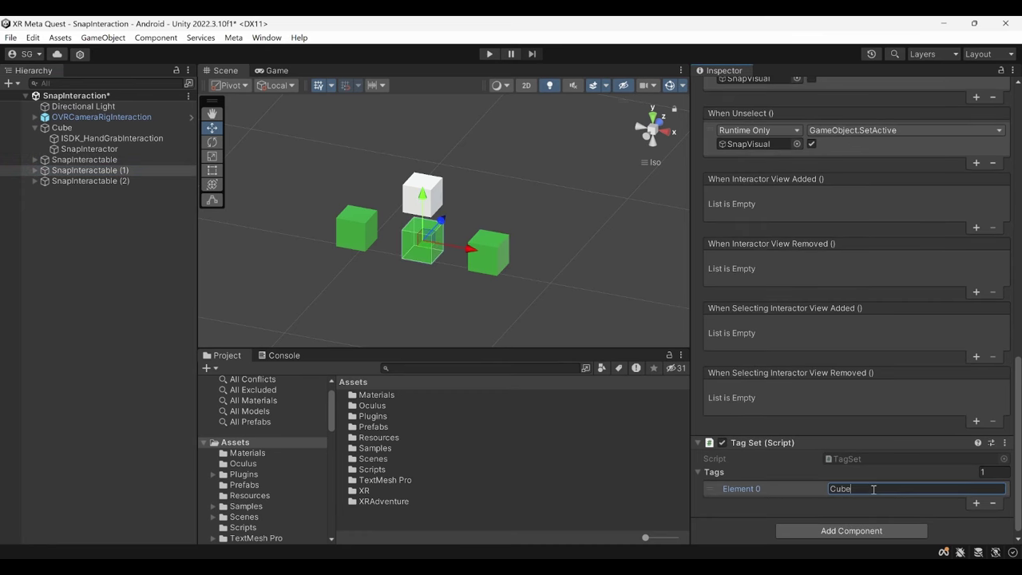
click(137, 182)
click(862, 488)
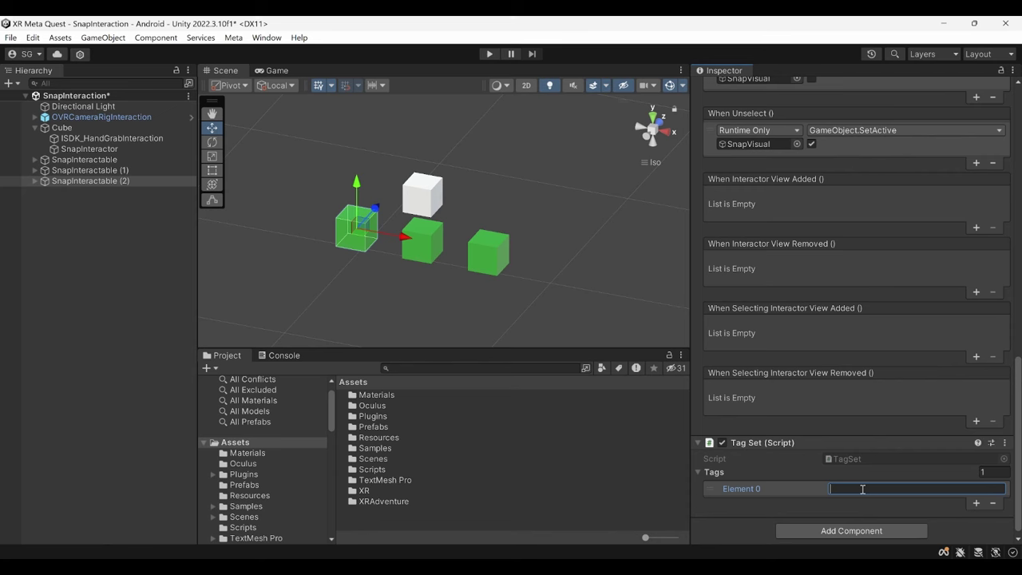
text(Sphere)
Add a Tag Set Filter to the SnapInteractor and expand its Require and Exclude Tags lists
click(158, 148)
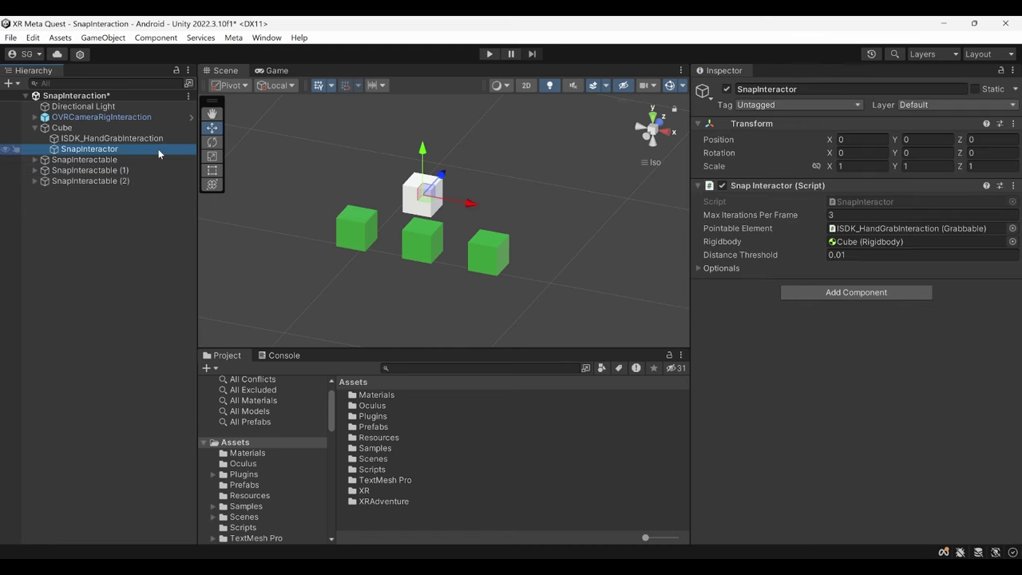
click(803, 293)
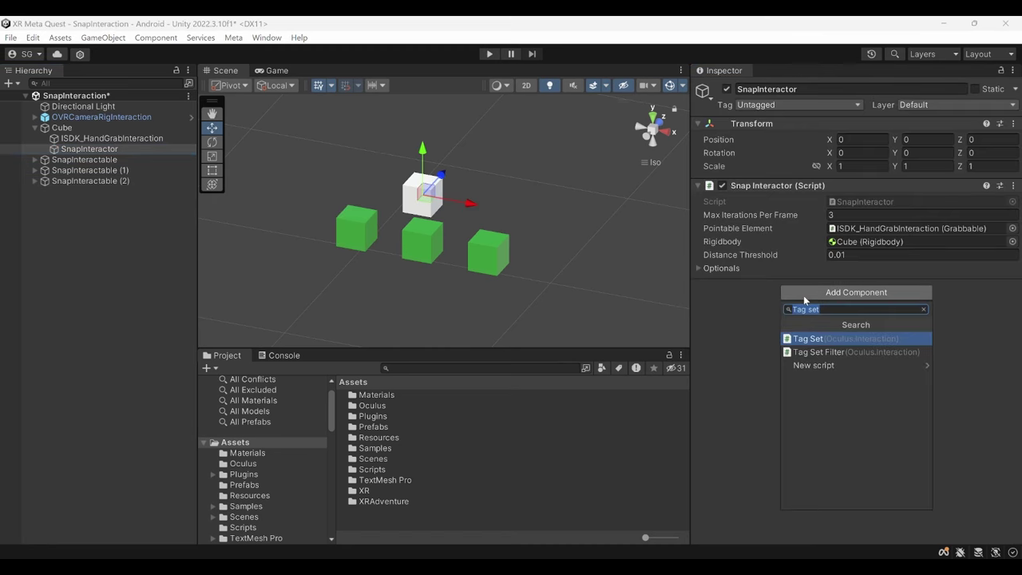
key(Down)
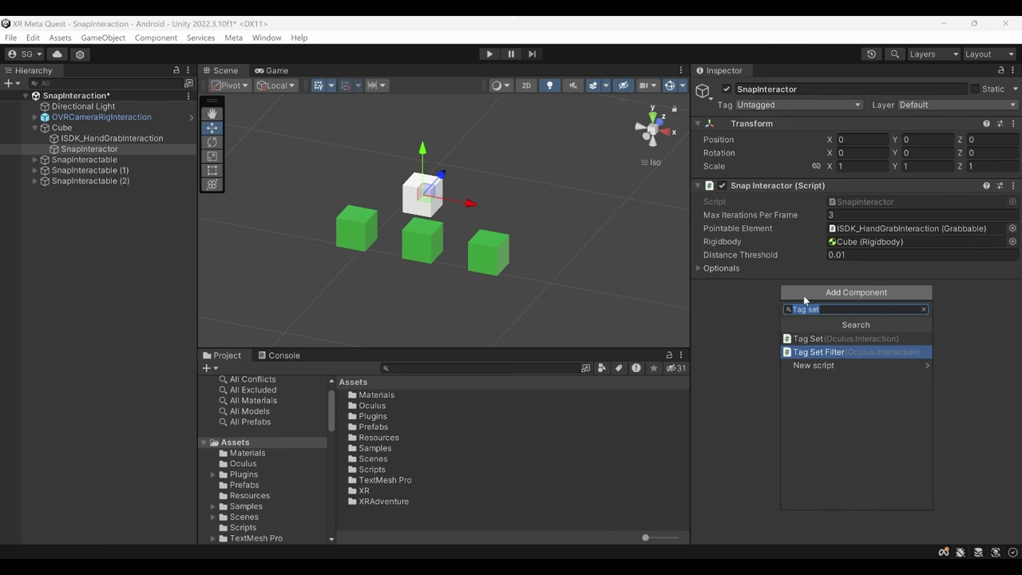
key(Return)
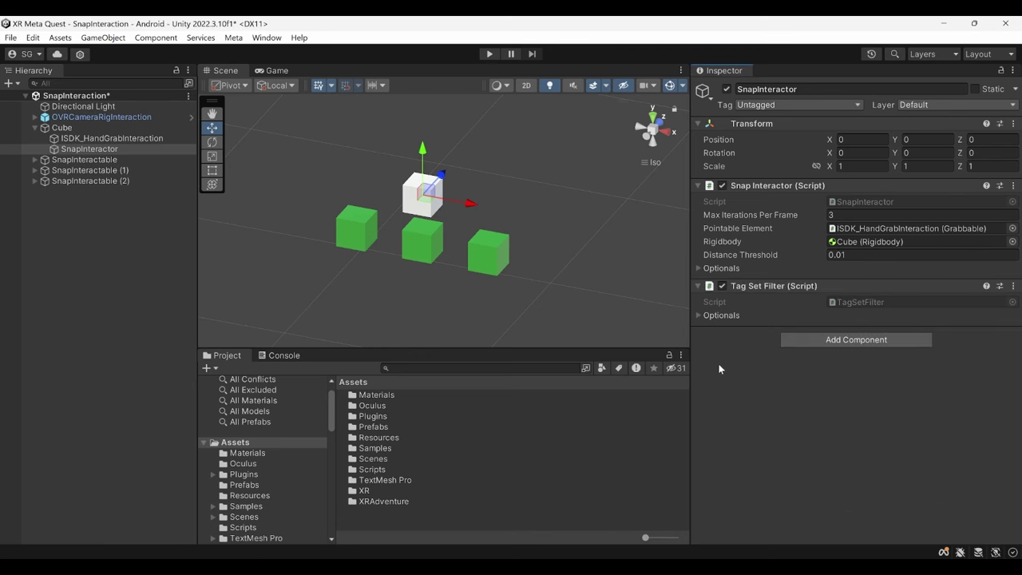
click(700, 316)
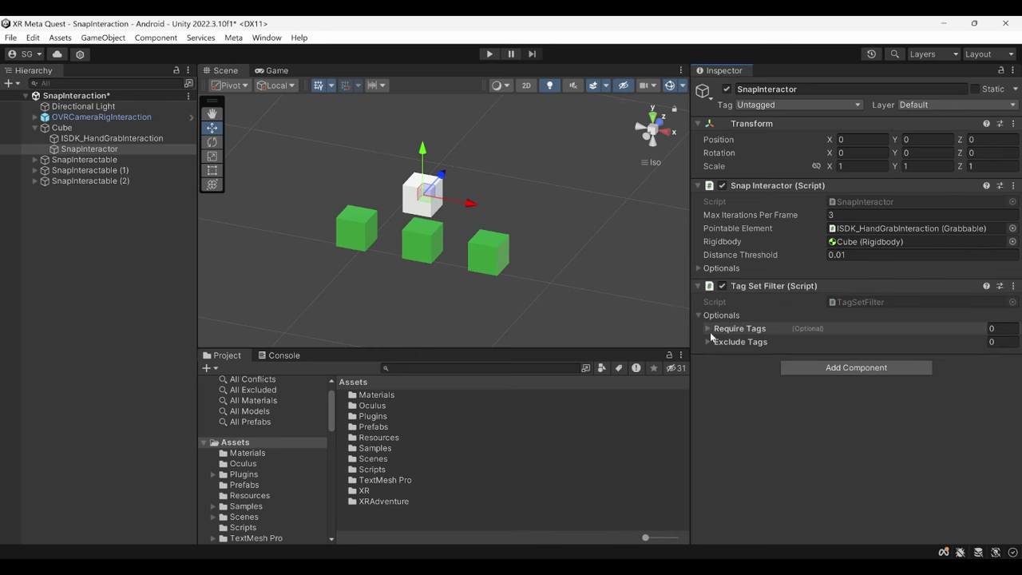
click(710, 329)
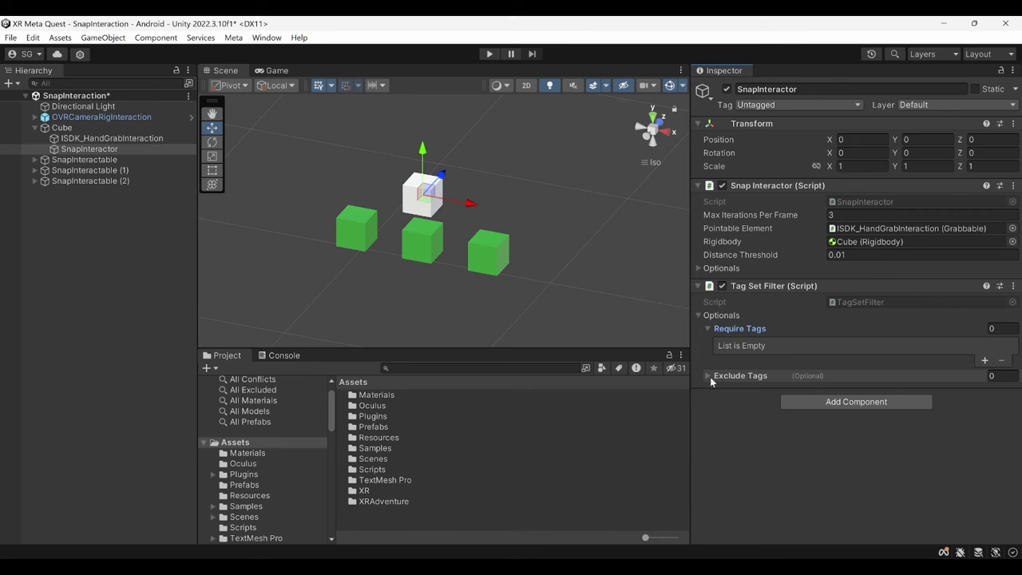
click(710, 376)
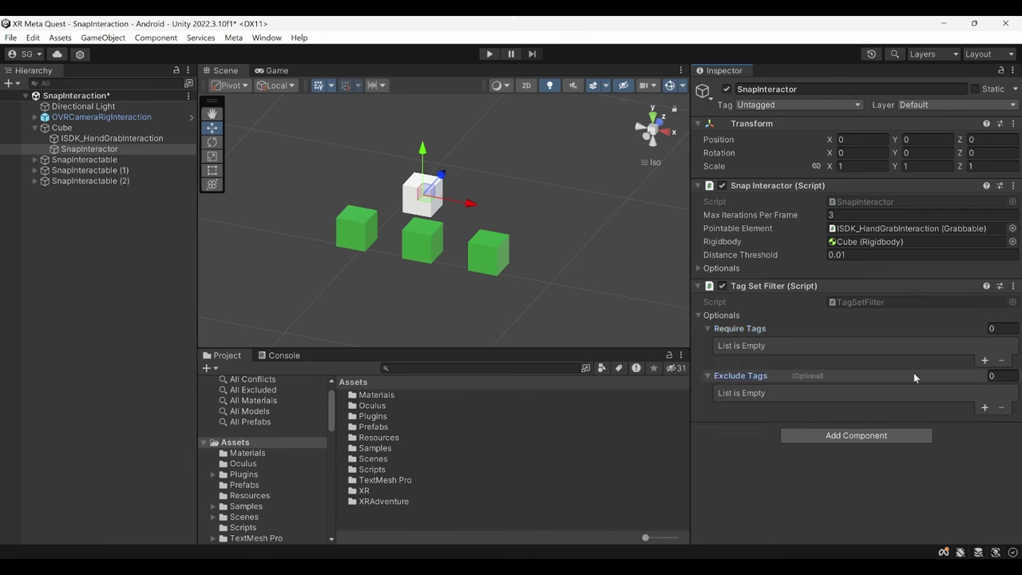
Add 'Cube' under Require Tags and start an Exclude Tags entry for Sphere
click(985, 361)
click(858, 345)
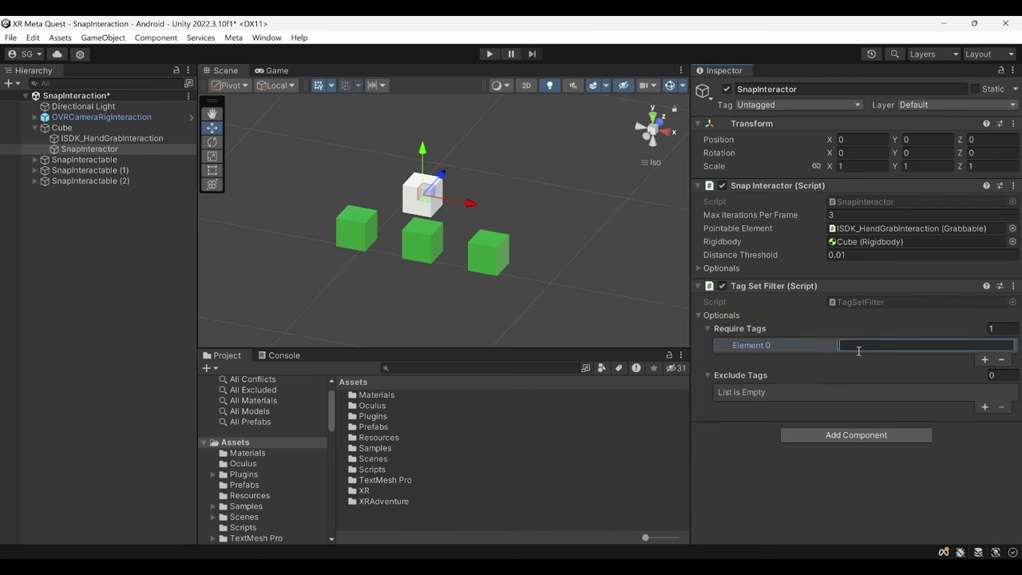
text(Cube)
click(988, 409)
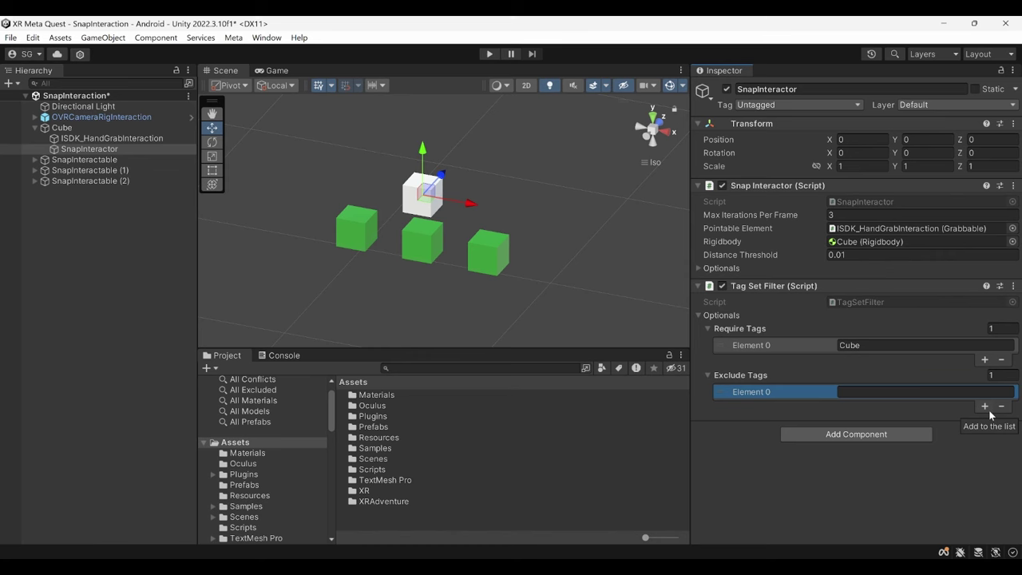
click(962, 392)
text(S)
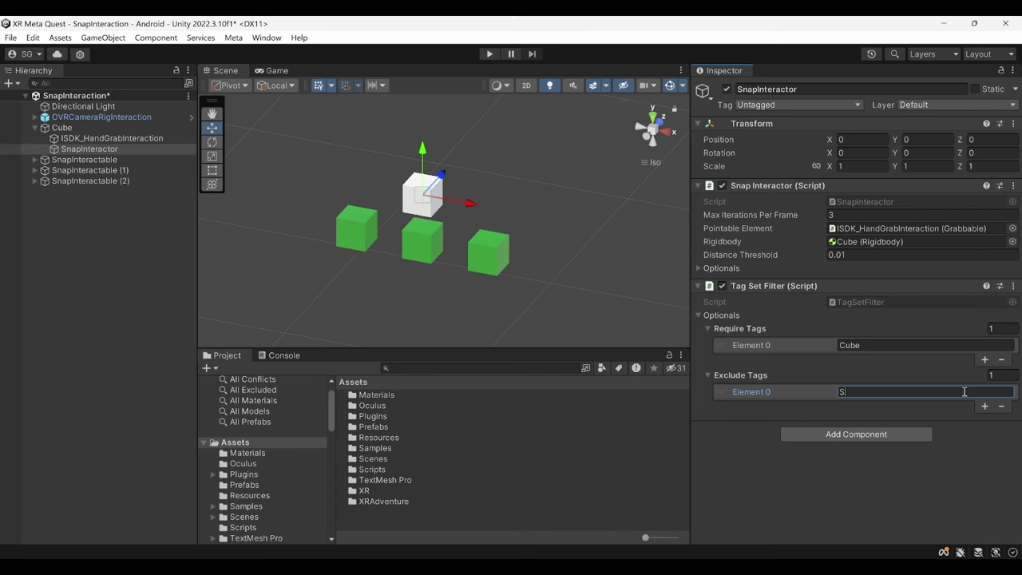
text(phere)
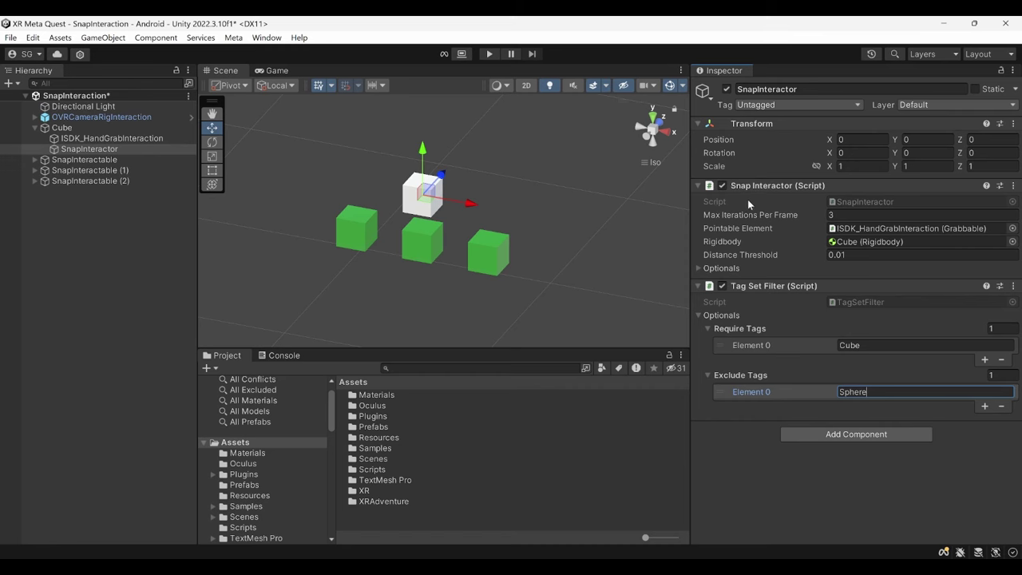
Drag the SnapInteractor's own Tag Set Filter into its Interactable Filters list
click(698, 267)
scroll(729, 304, down, 3)
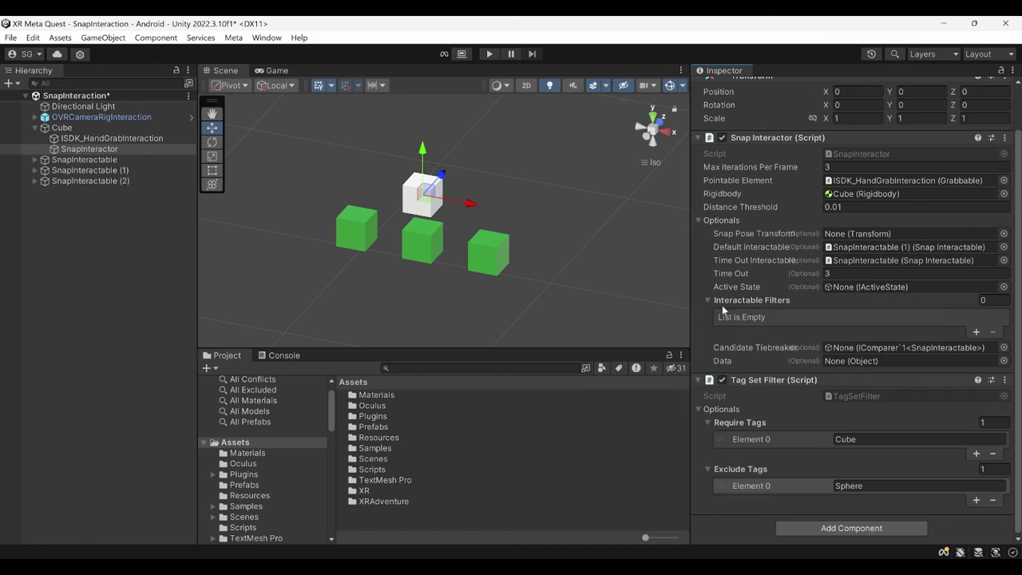
drag(749, 384, 749, 302)
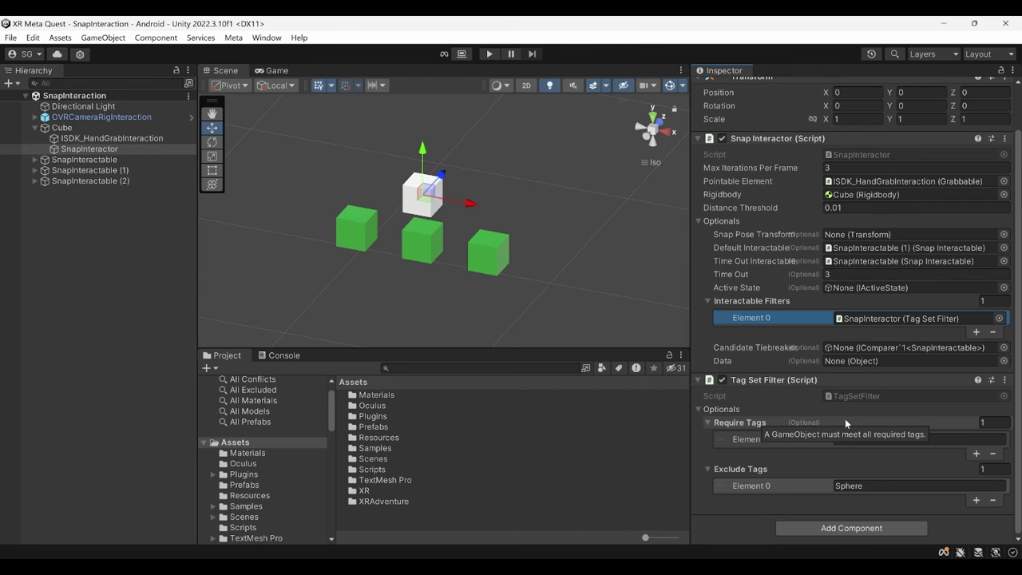
Enter Play mode to test the tag-filtered snapping in the Game view
click(490, 54)
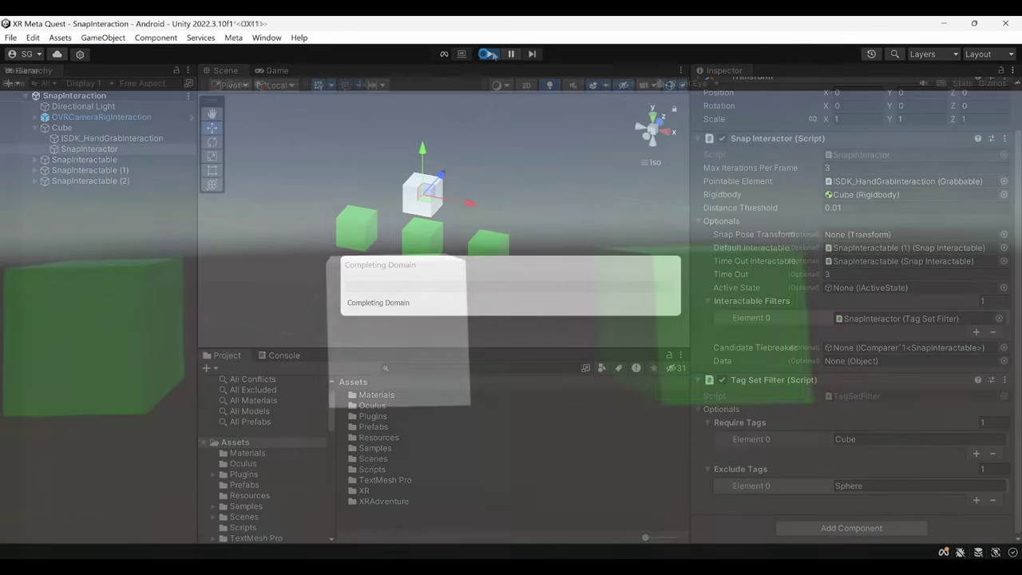